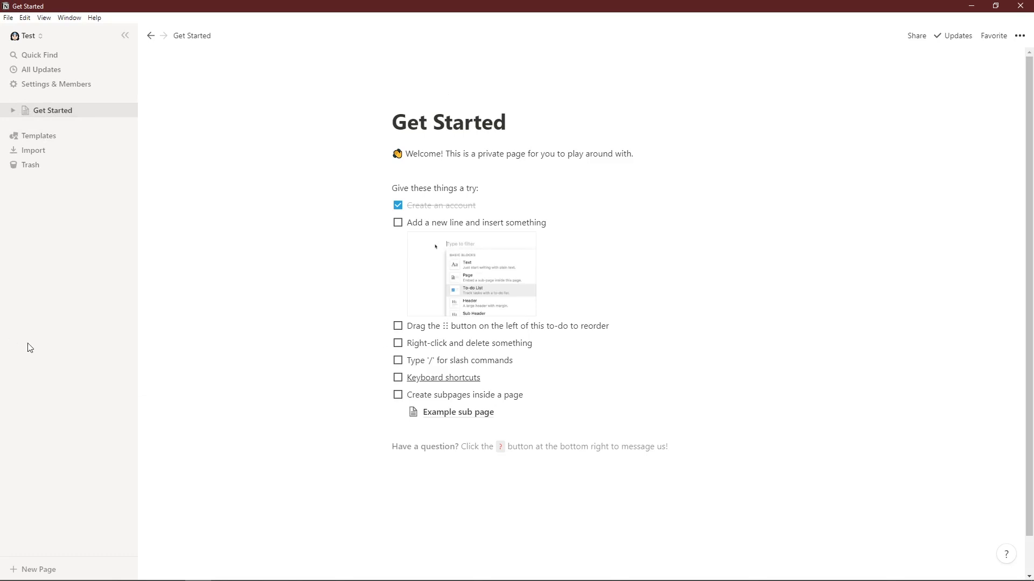
# Step: Create a new page titled "test" and open it as a full page
pyautogui.click(40, 570)
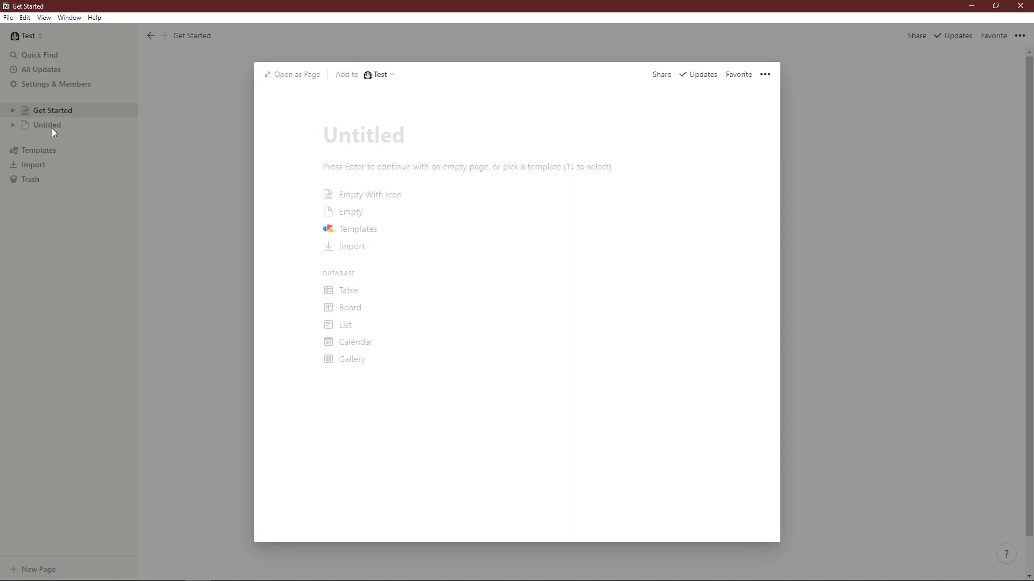
pyautogui.moveTo(365, 130)
pyautogui.write('t')
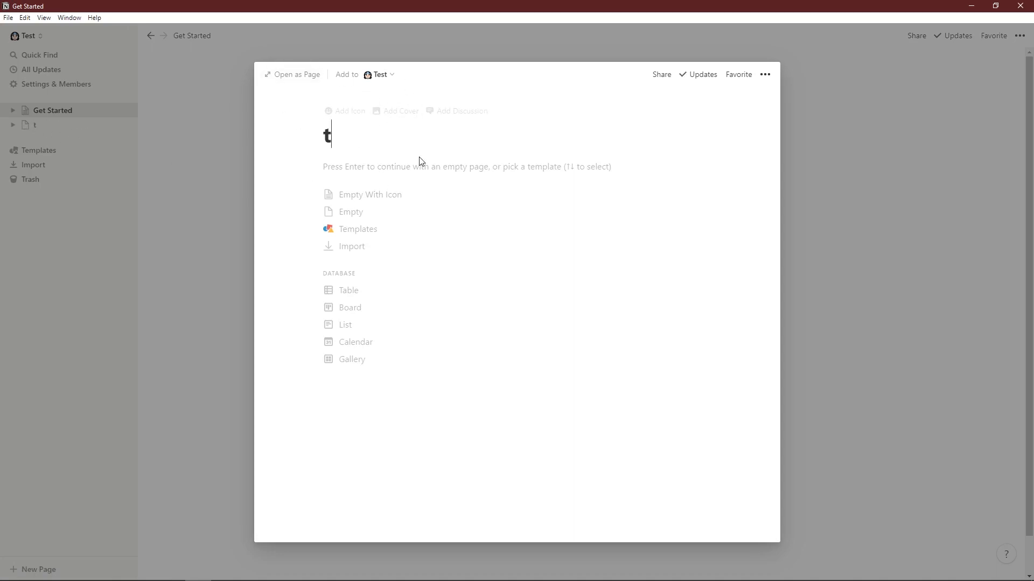
pyautogui.write('est')
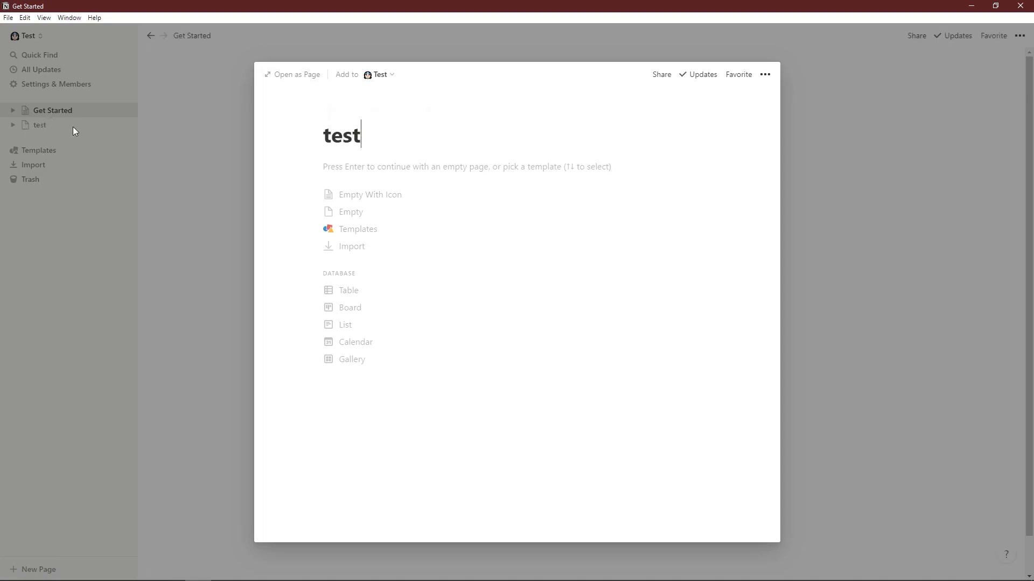
pyautogui.click(305, 78)
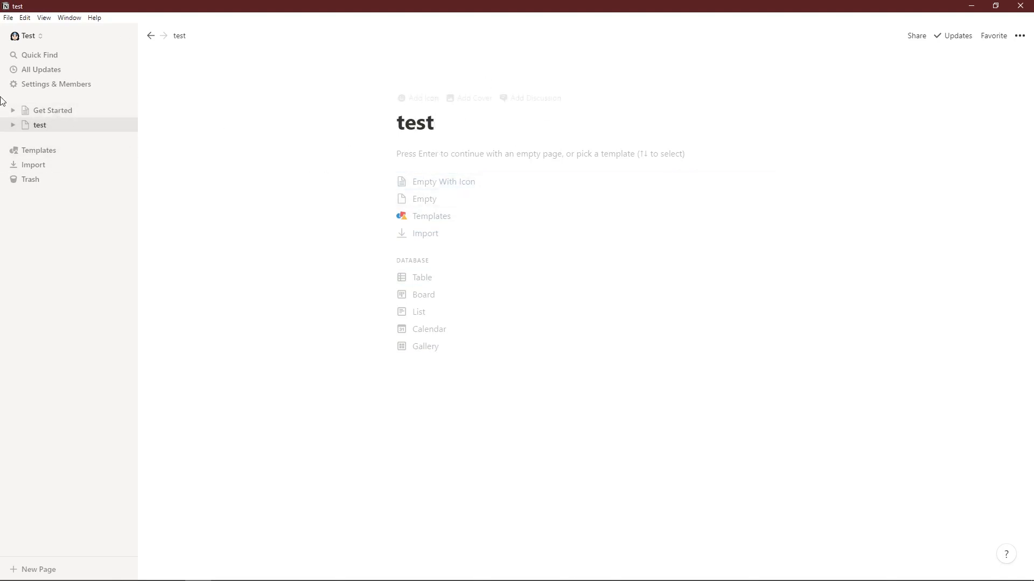
# Step: Nest the Get Started page inside the test page, view the nested page, and return to test
pyautogui.moveTo(54, 110); pyautogui.dragTo(64, 129)
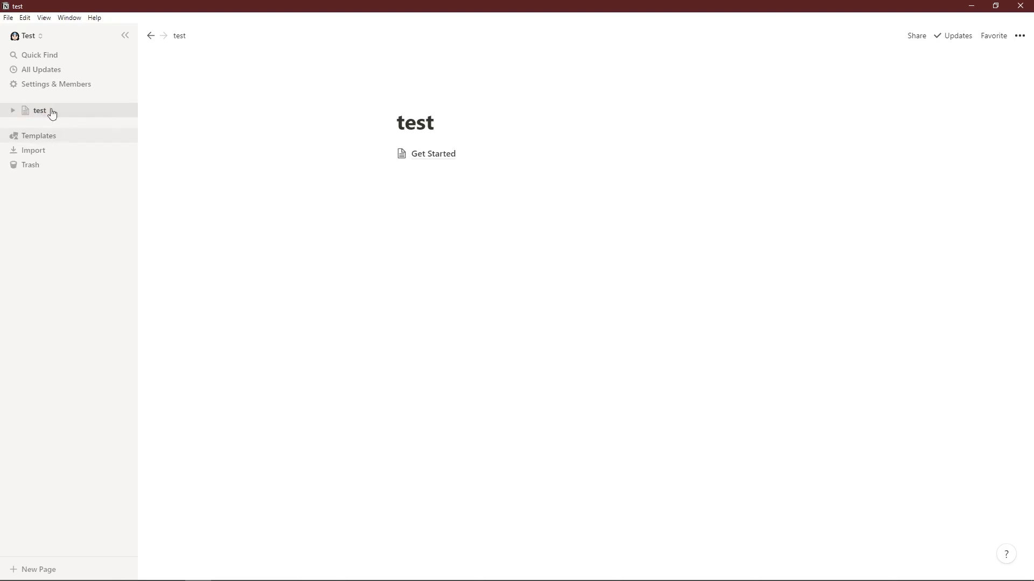
pyautogui.click(433, 155)
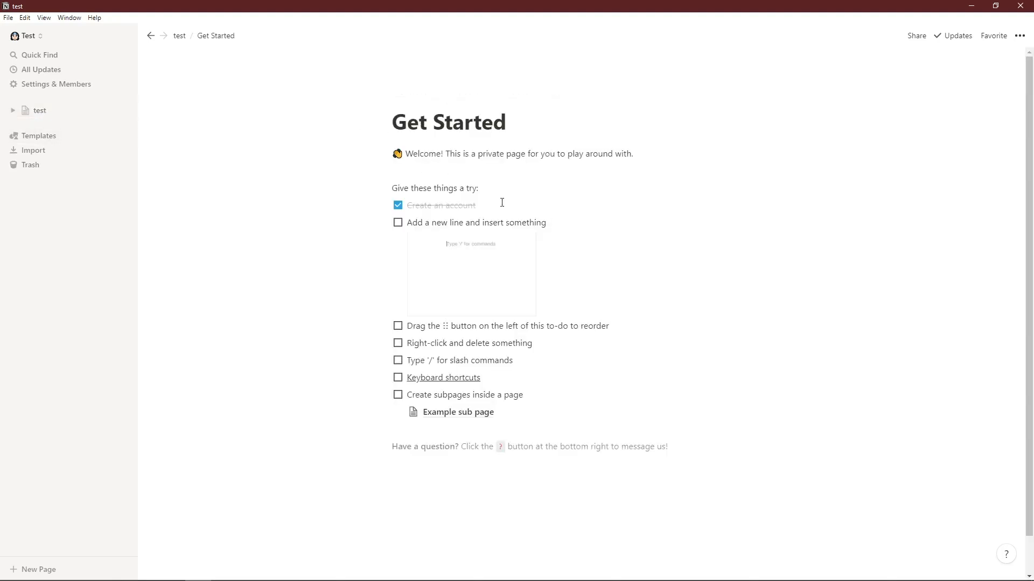
pyautogui.click(45, 113)
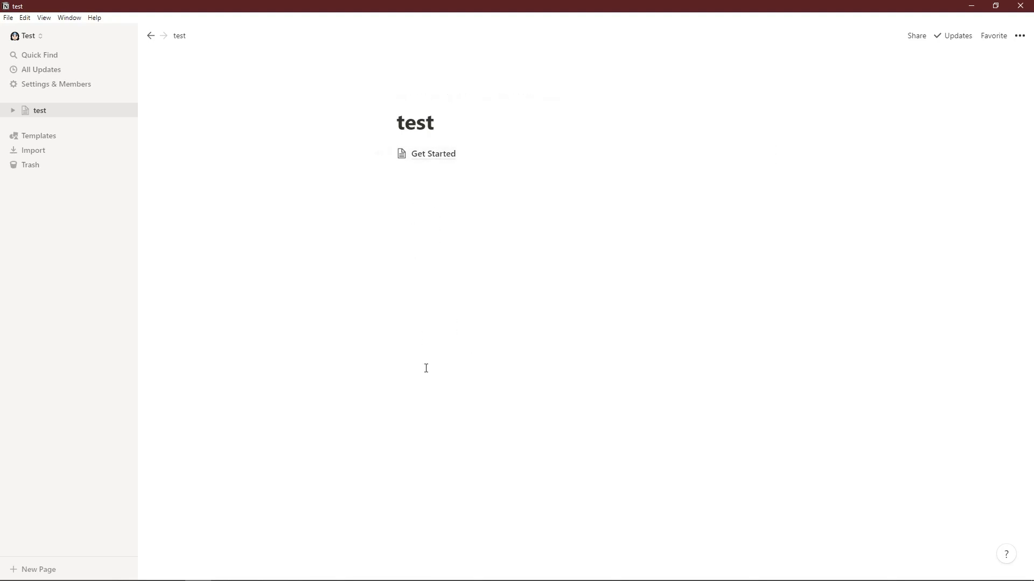
# Step: Add a toggle list block named "Toogle list" below the Get Started link on the test page
pyautogui.click(416, 206)
pyautogui.write('/')
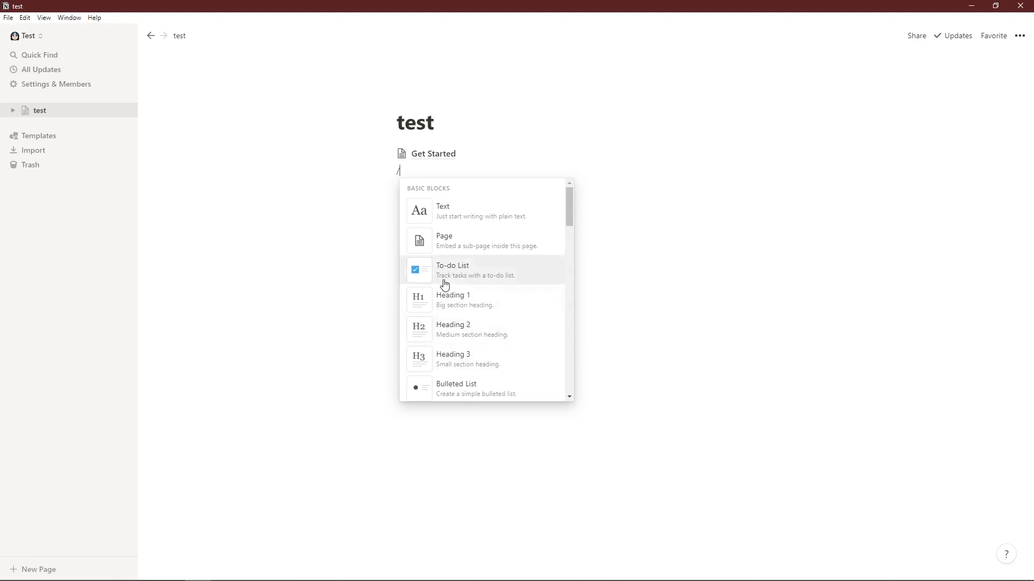
pyautogui.moveTo(449, 341)
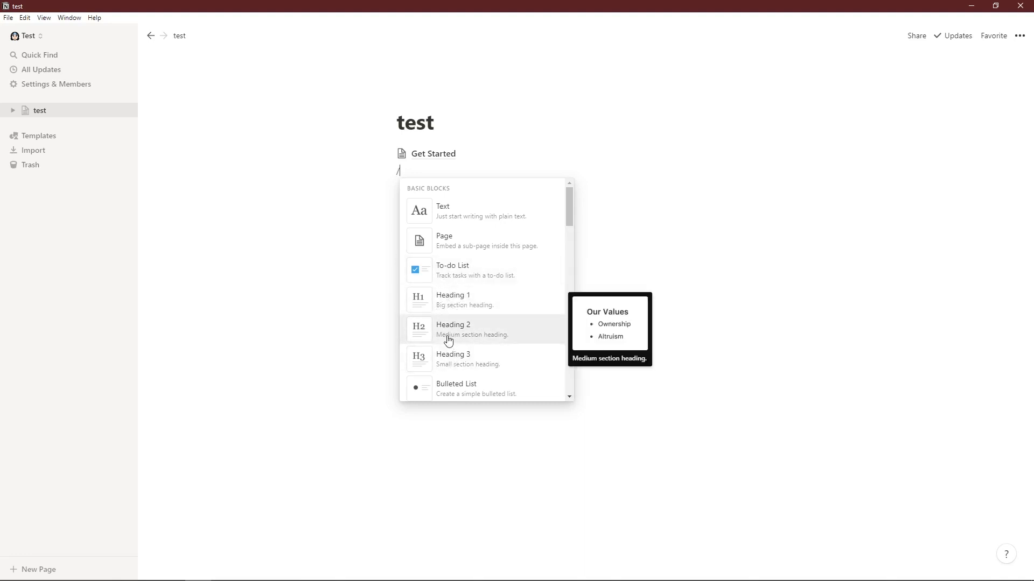
pyautogui.scroll(-3, 485, 313)
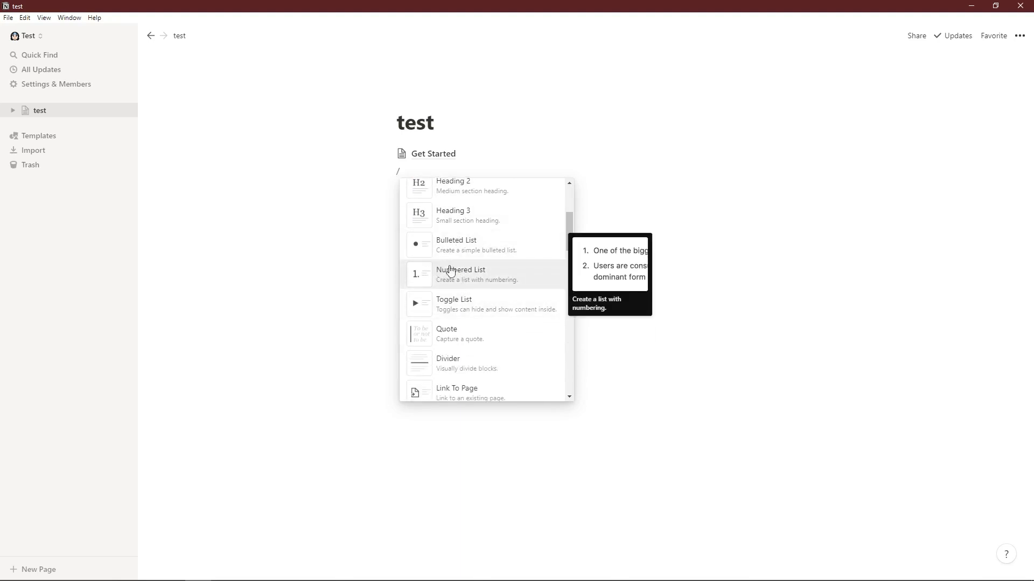
pyautogui.moveTo(453, 308)
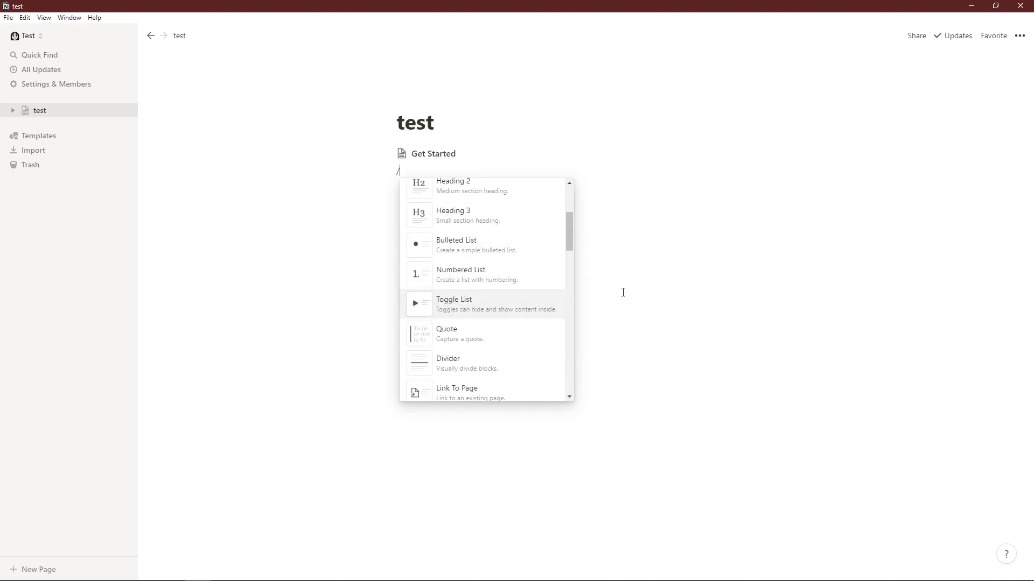
pyautogui.click(418, 302)
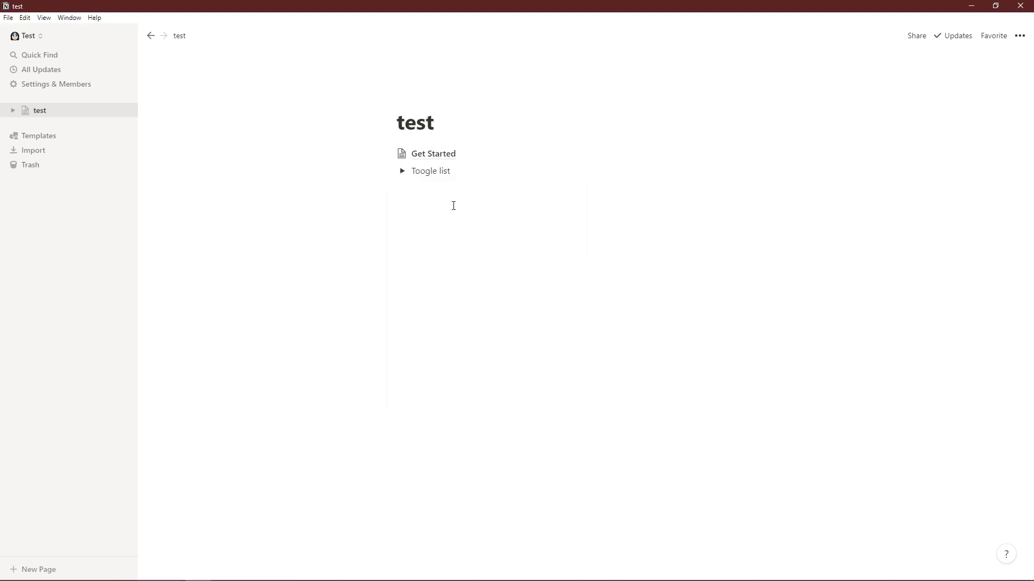
# Step: Fill the toggle list with "test" bullets, move one bullet out below it, and collapse the toggle
pyautogui.click(402, 172)
pyautogui.moveTo(406, 205)
pyautogui.mouseDown()
pyautogui.moveTo(383, 283)
pyautogui.moveTo(396, 309)
pyautogui.moveTo(414, 215)
pyautogui.mouseUp()
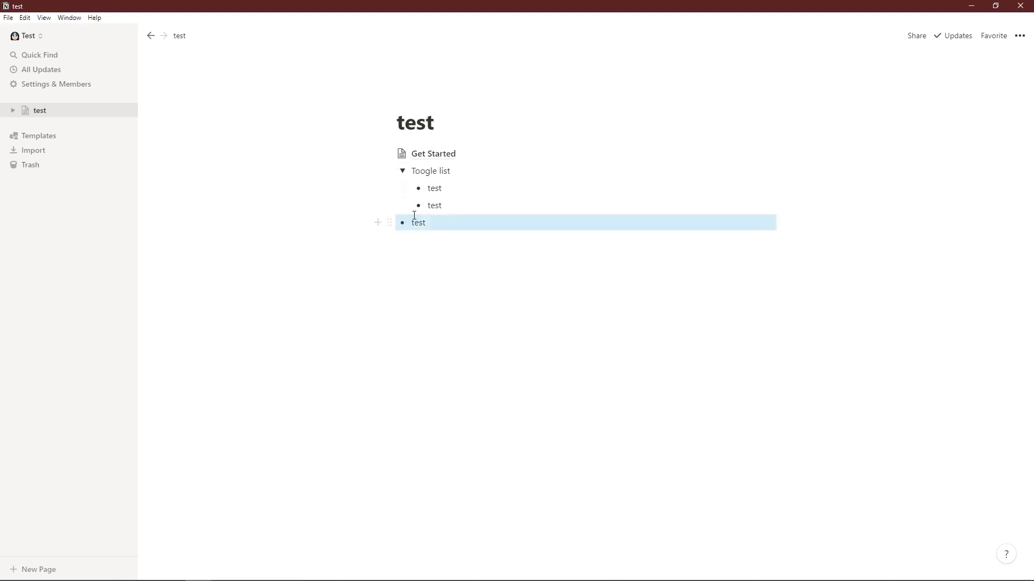
pyautogui.click(402, 171)
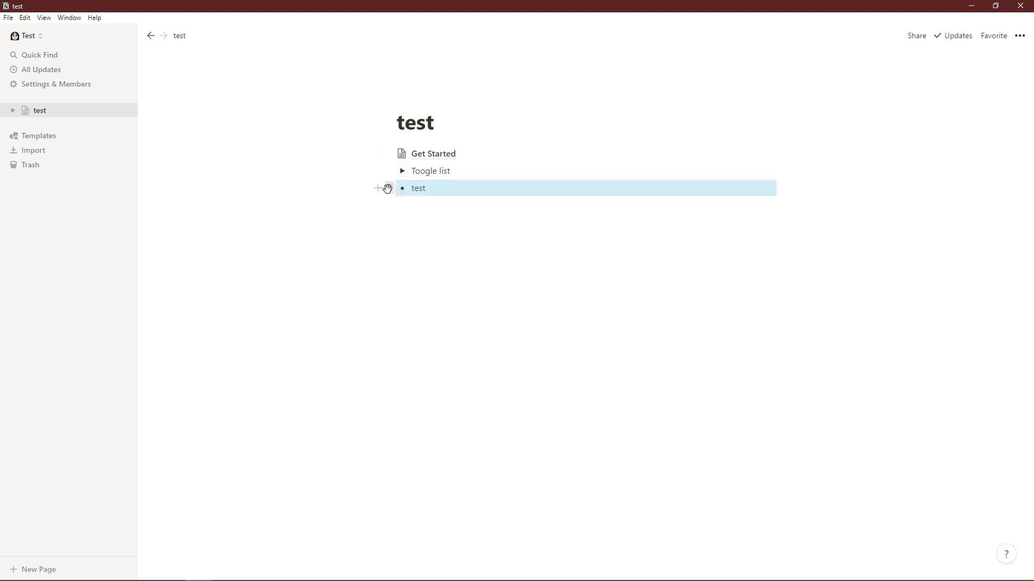
# Step: Move the loose "test" bullet into the Get Started page, check it there, and return to the test page
pyautogui.moveTo(386, 188); pyautogui.dragTo(434, 161)
pyautogui.click(438, 159)
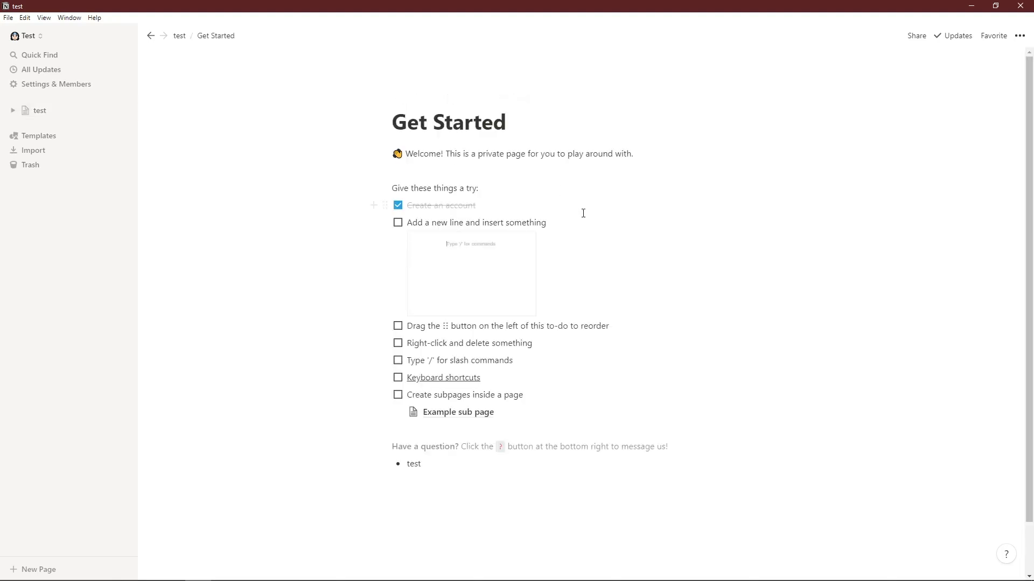
pyautogui.scroll(-1, 455, 419)
pyautogui.moveTo(454, 421); pyautogui.dragTo(381, 404)
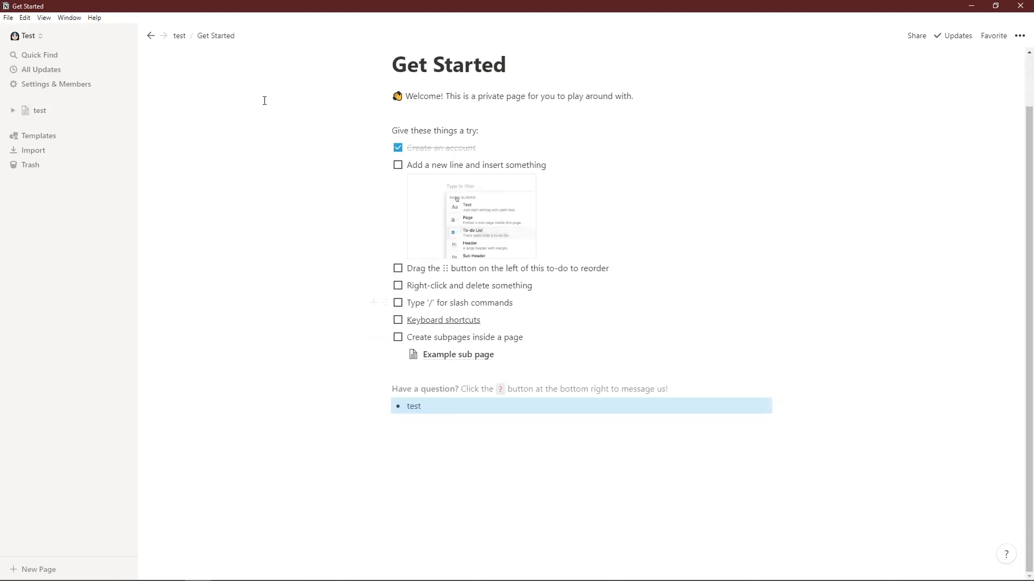
pyautogui.click(182, 37)
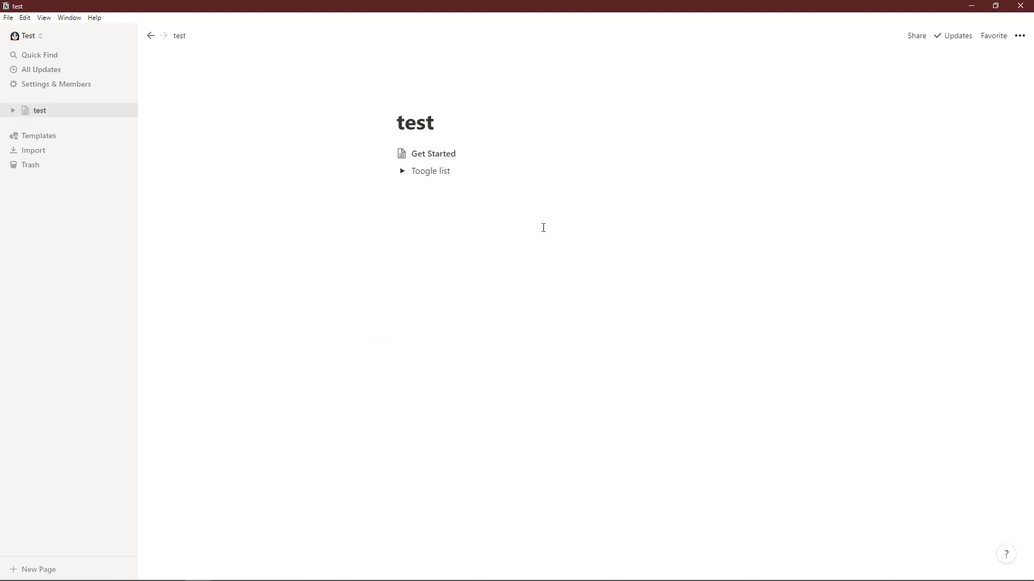
# Step: Insert a callout block below the toggle list and change its icon to the black-outlined rectangle
pyautogui.click(478, 203)
pyautogui.write('/')
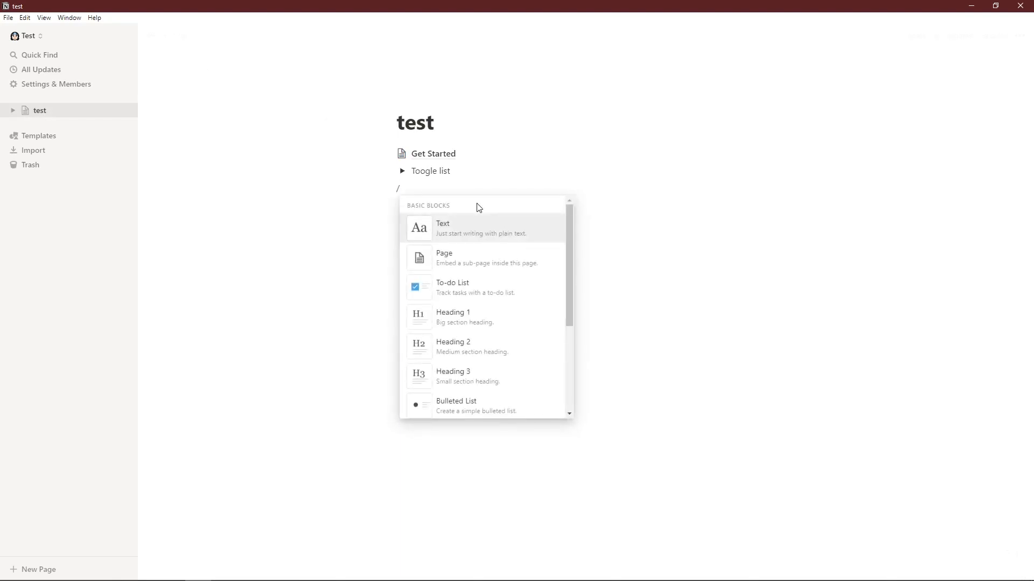
pyautogui.scroll(-1, 501, 284)
pyautogui.scroll(-2, 503, 288)
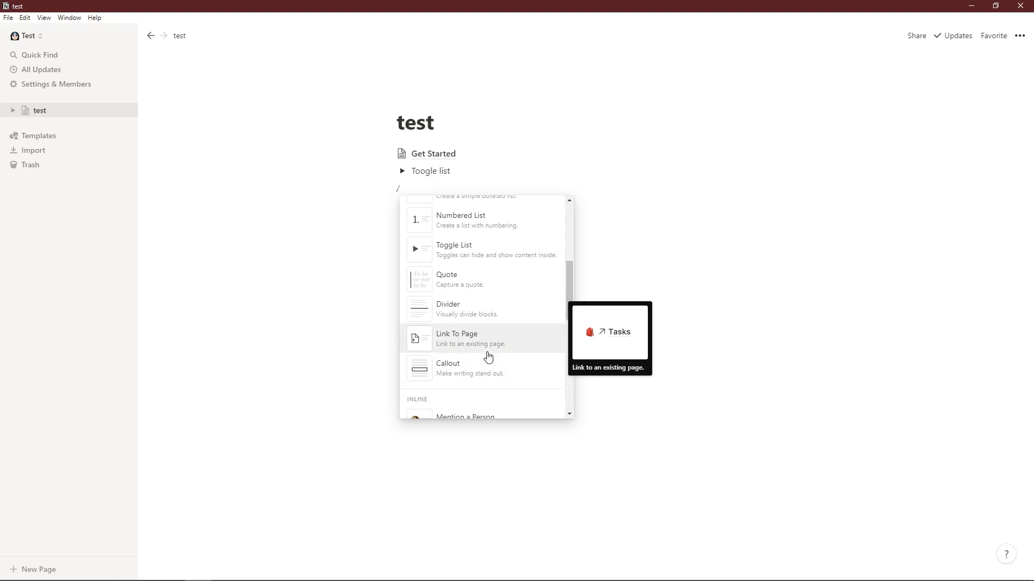
pyautogui.click(479, 371)
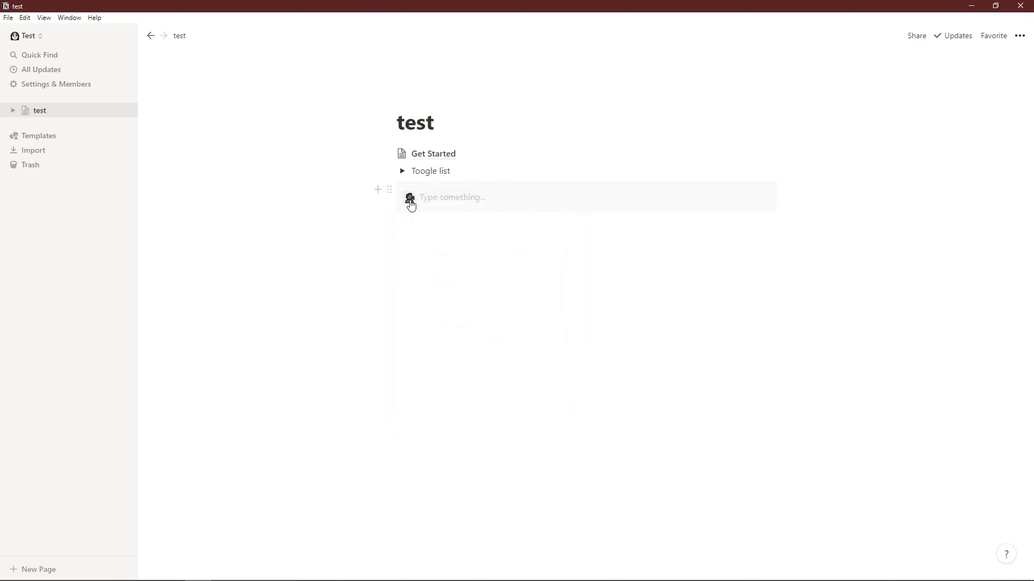
pyautogui.click(410, 200)
pyautogui.click(425, 303)
# Step: Insert an inline table database below the callout on the test page
pyautogui.click(426, 239)
pyautogui.write('/')
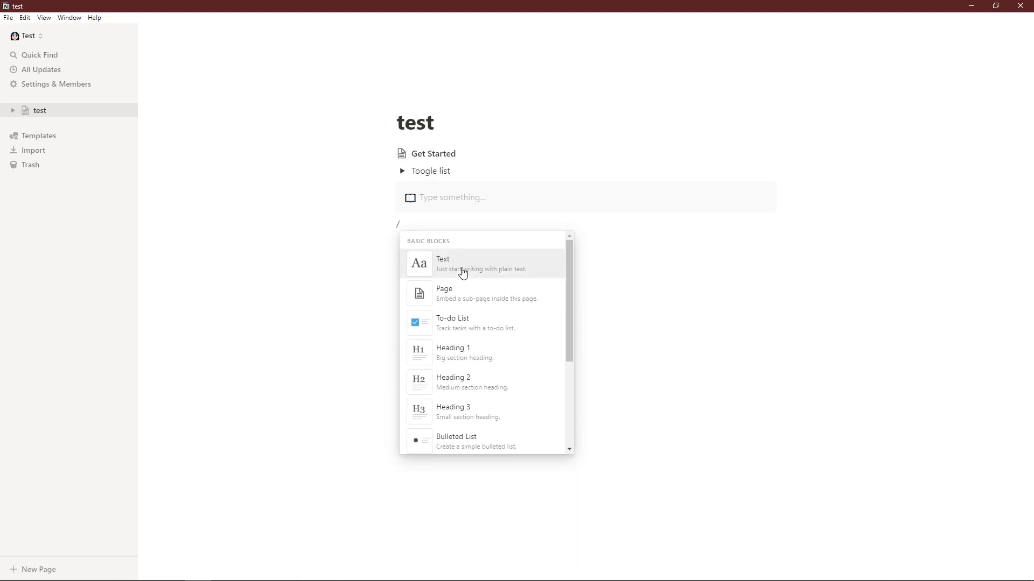
pyautogui.scroll(-3, 483, 292)
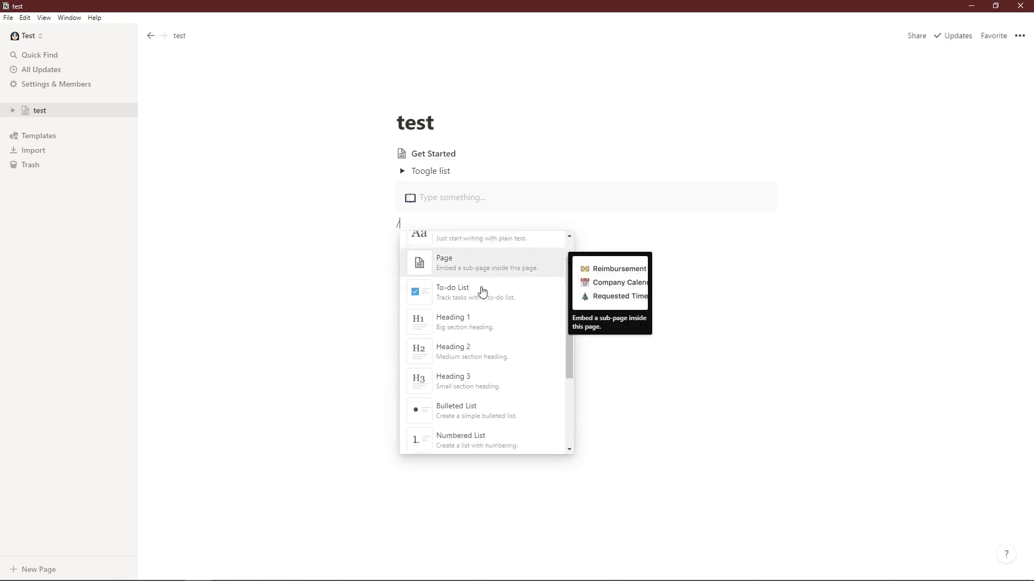
pyautogui.scroll(3, 480, 288)
pyautogui.scroll(-5, 443, 254)
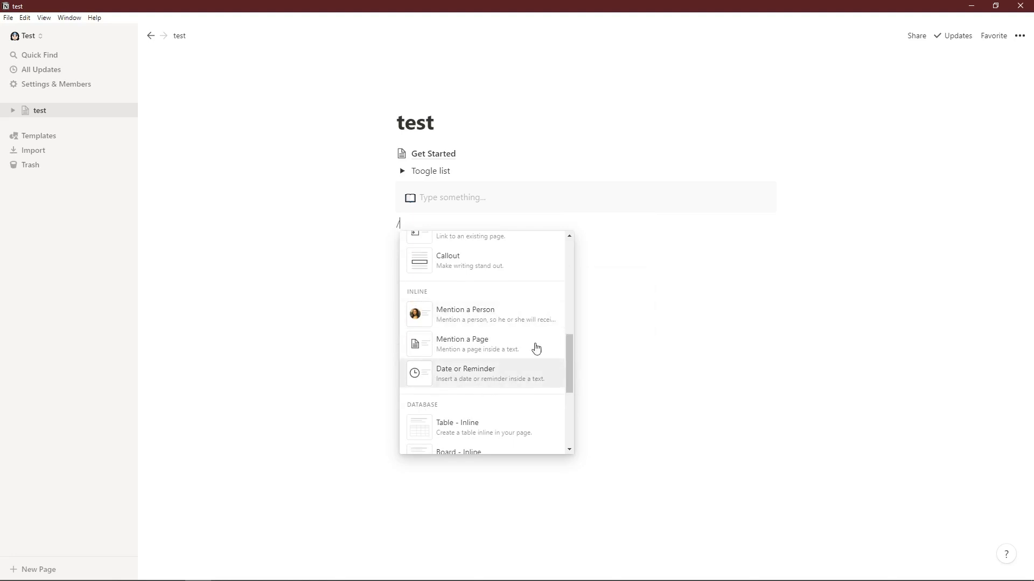
pyautogui.scroll(-2, 511, 338)
pyautogui.scroll(2, 485, 298)
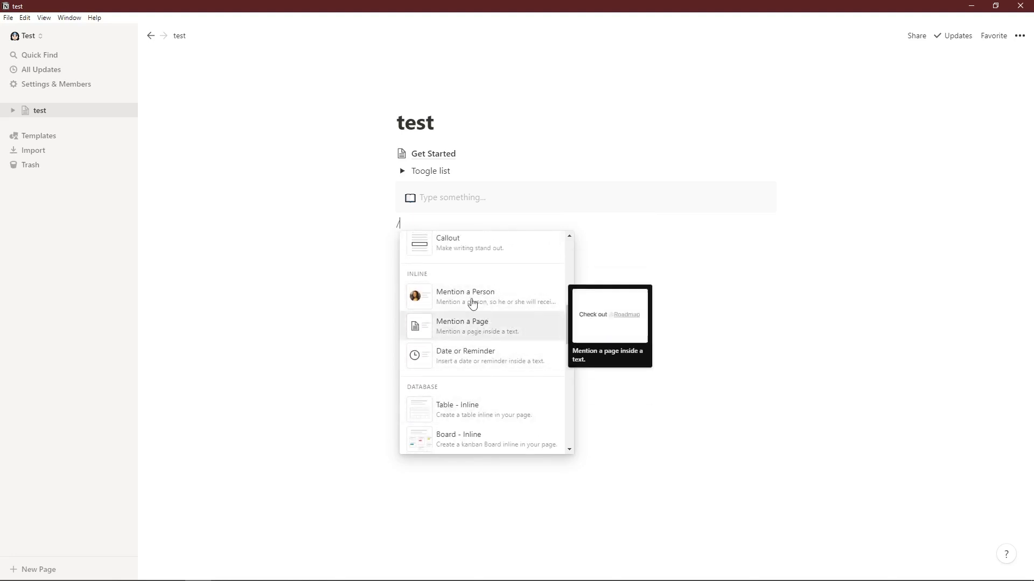
pyautogui.scroll(-1, 479, 347)
pyautogui.scroll(-2, 493, 340)
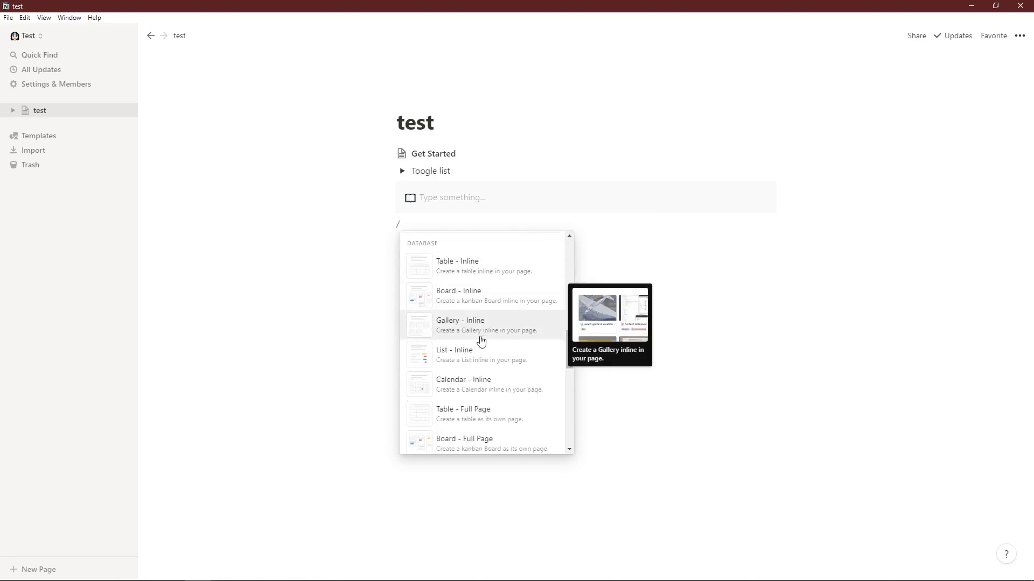
pyautogui.moveTo(450, 271)
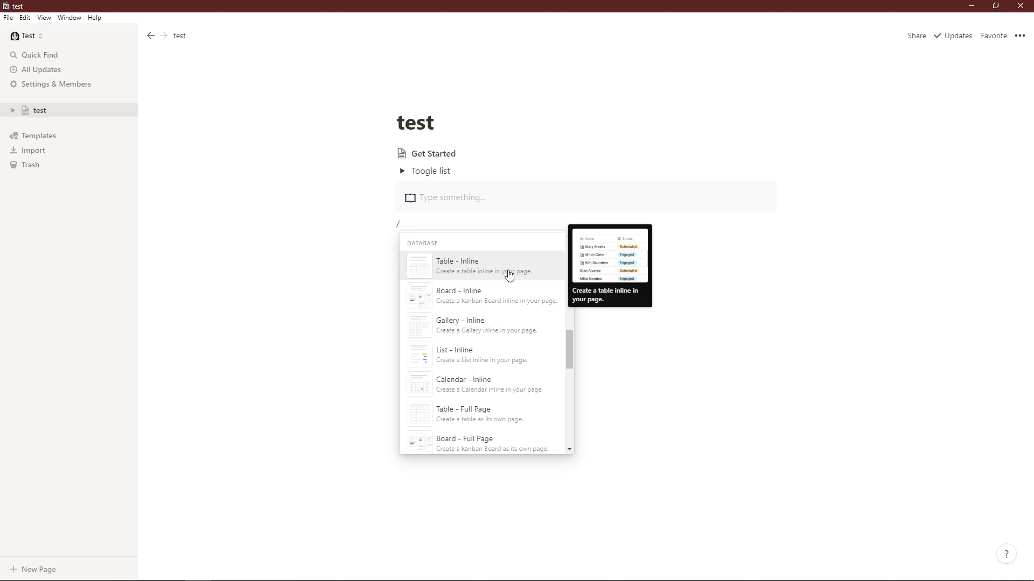
pyautogui.click(478, 265)
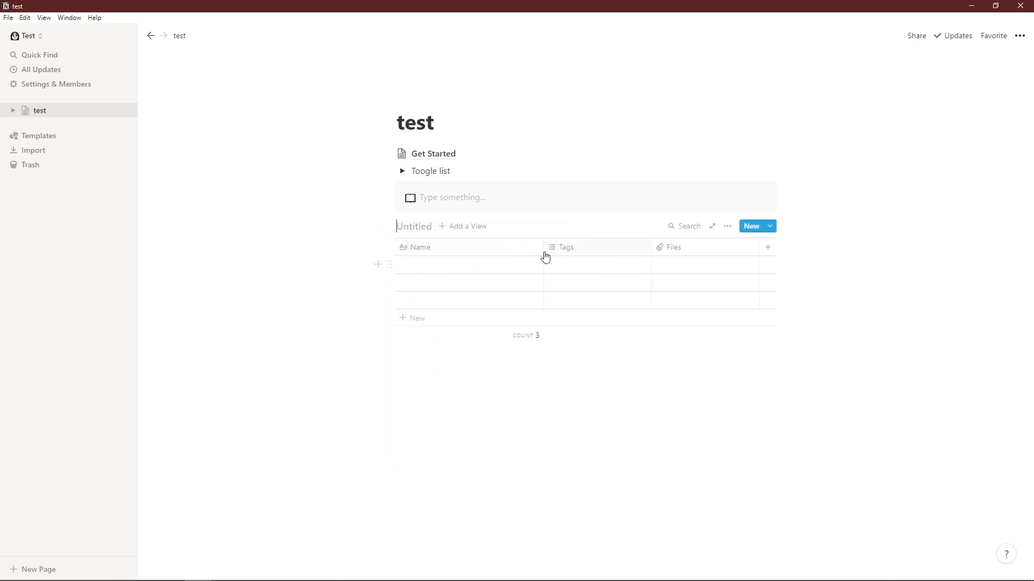
pyautogui.click(398, 226)
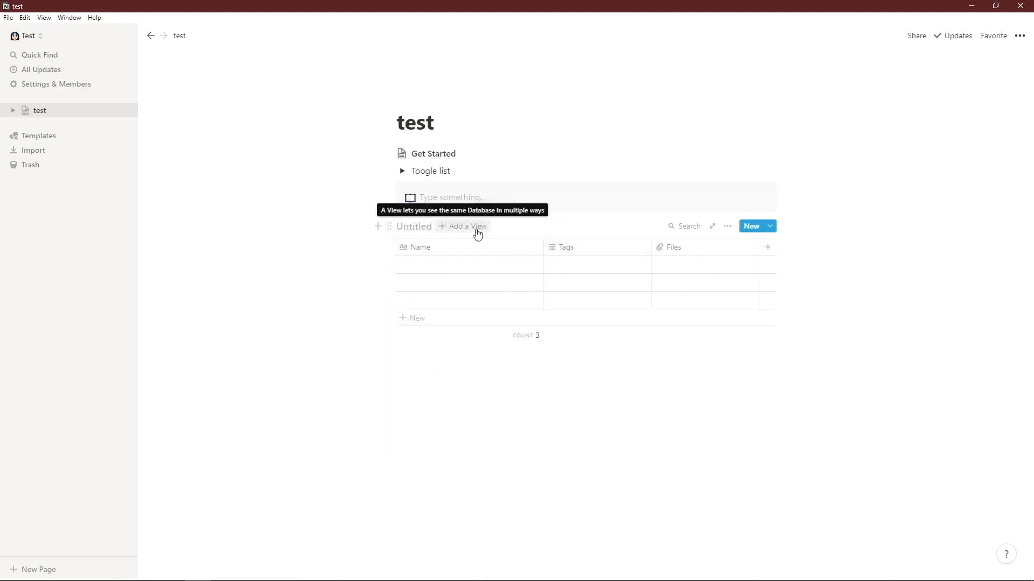
pyautogui.click(431, 250)
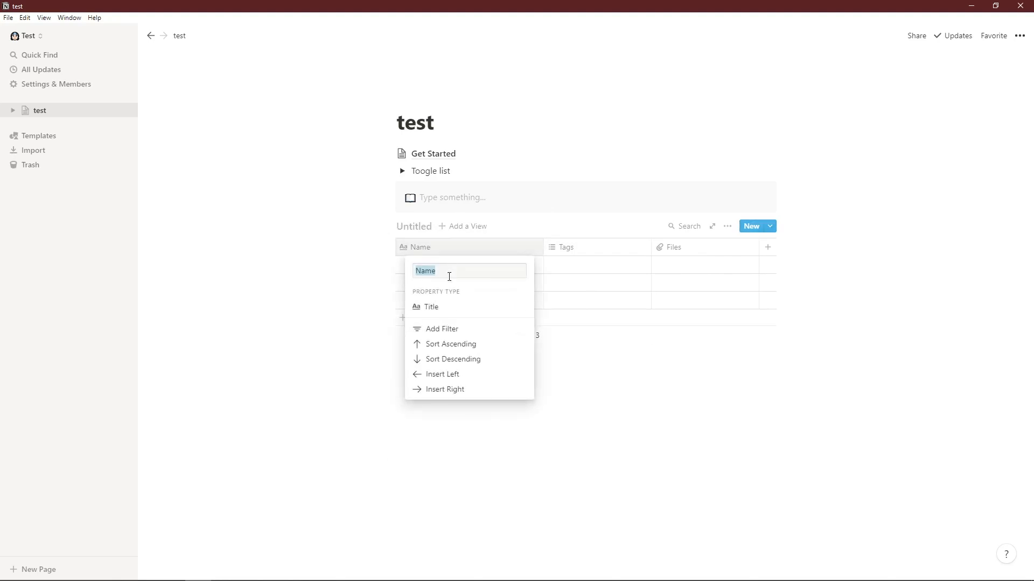
pyautogui.click(640, 310)
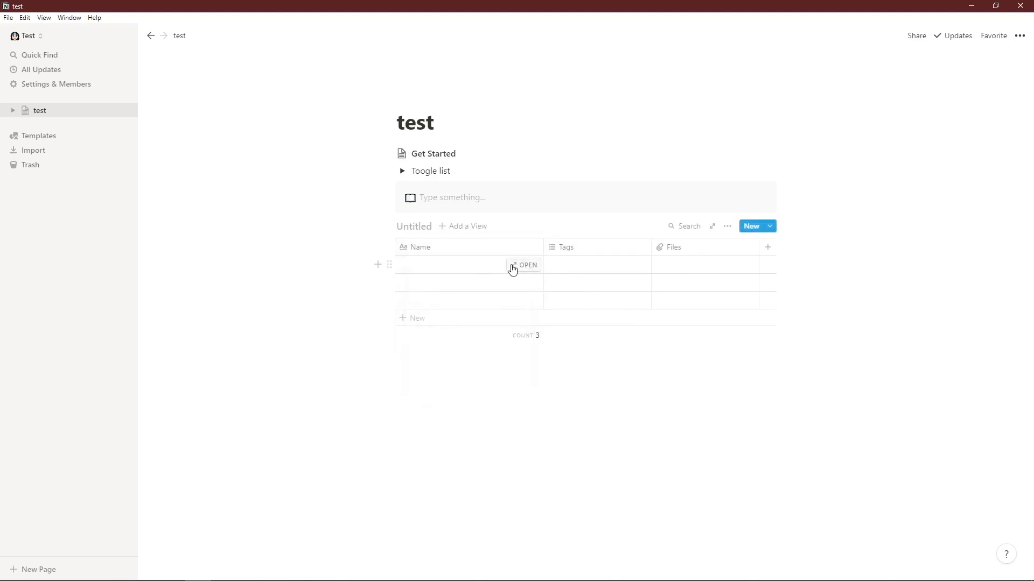
# Step: Enter "res" as the name of the table's first row
pyautogui.click(446, 268)
pyautogui.write('res')
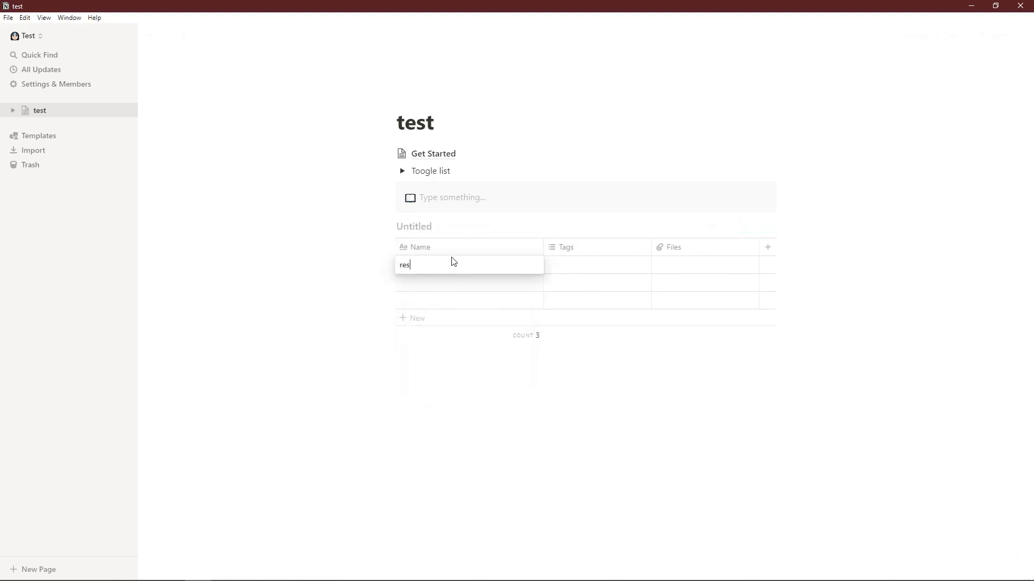
pyautogui.press('Escape')
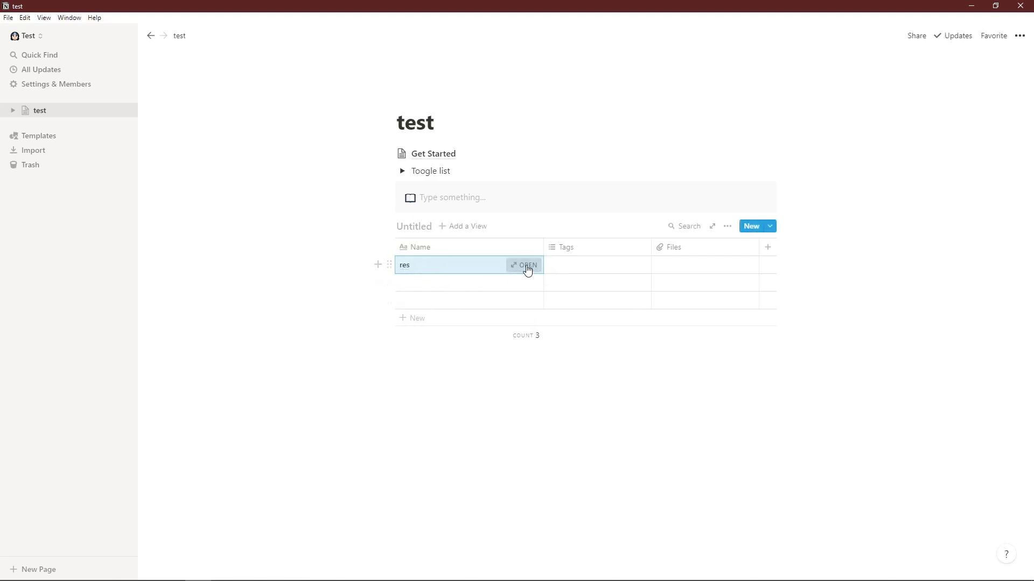
# Step: Open the res row's page, add the body text "vfdsgvfdsfdfvcd", and close it again
pyautogui.click(526, 265)
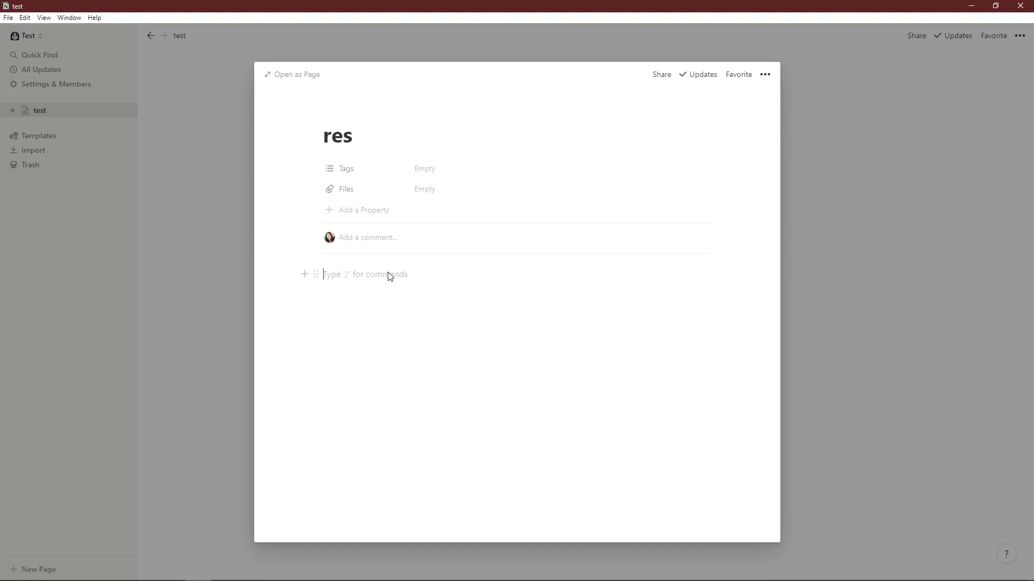
pyautogui.write('vfdsgvfdsfdfvcd')
pyautogui.click(875, 230)
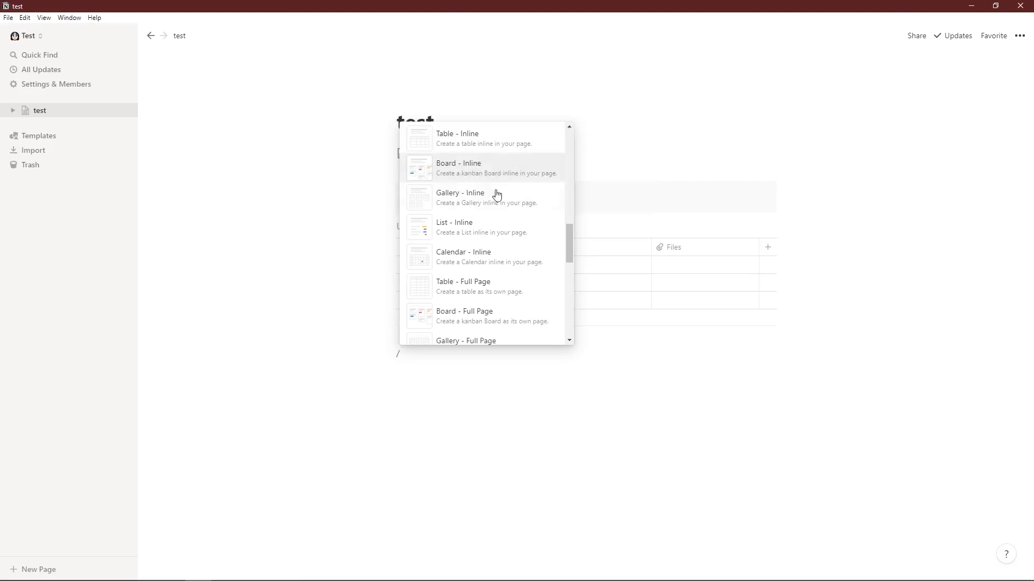
# Step: Insert an inline board database below the table and move Card 1 into the Not Started column
pyautogui.moveTo(458, 175)
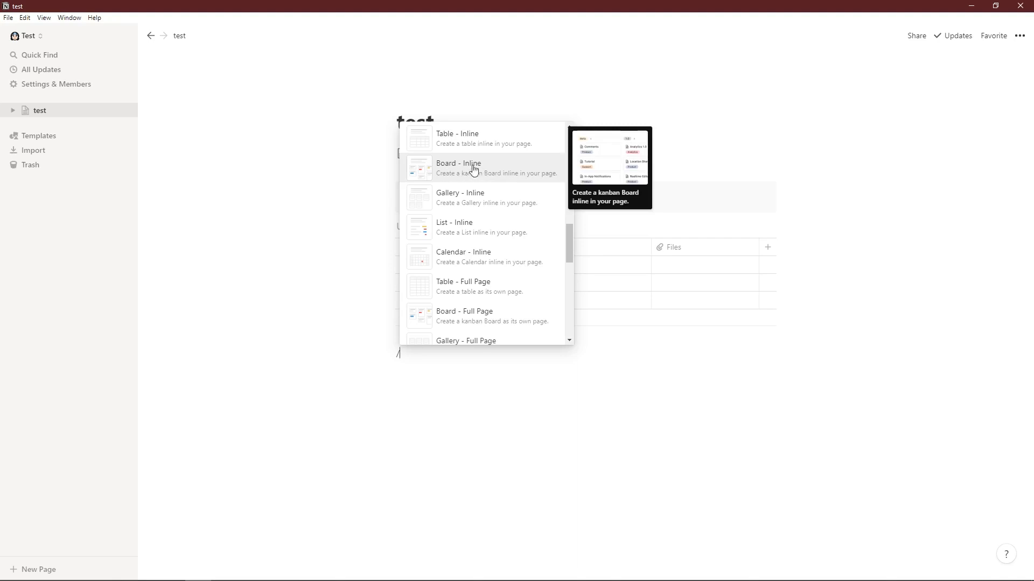
pyautogui.click(471, 173)
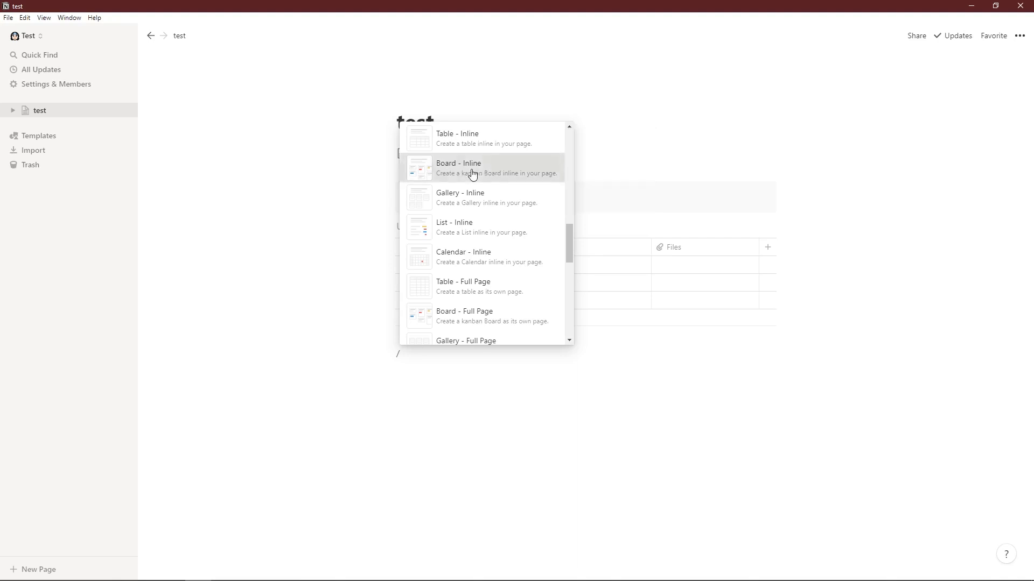
pyautogui.scroll(-2, 450, 425)
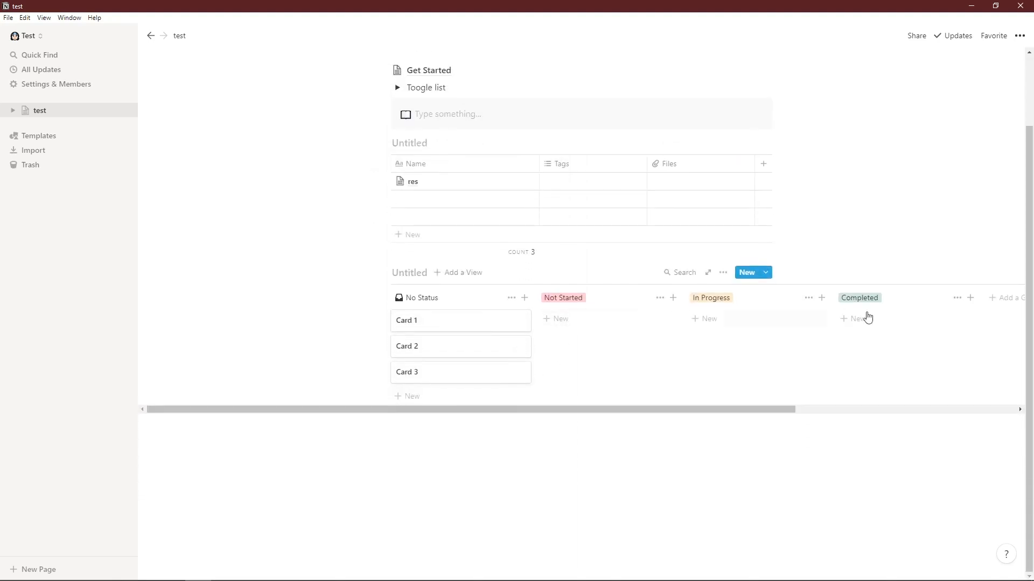
pyautogui.moveTo(509, 322); pyautogui.dragTo(592, 340)
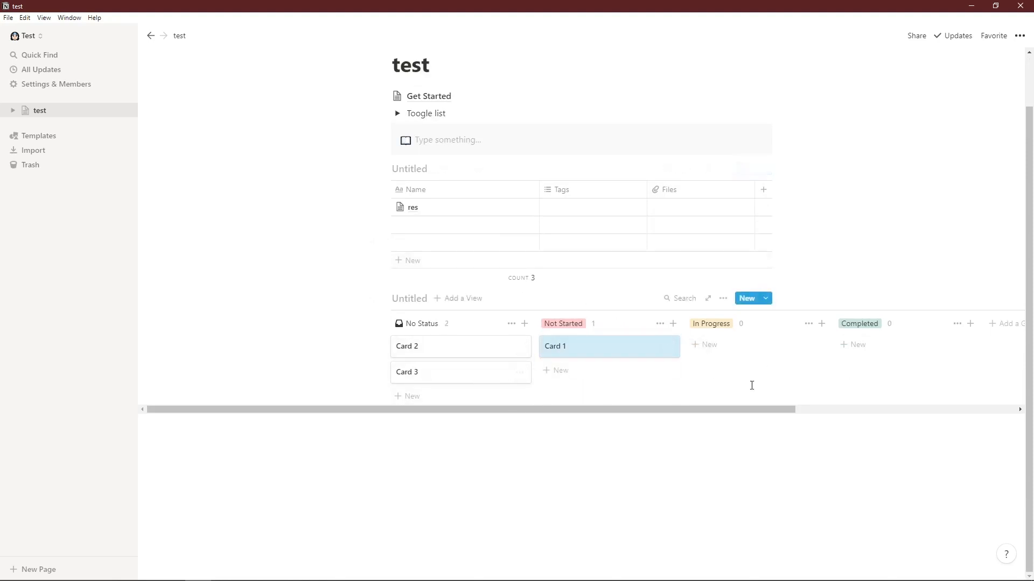
pyautogui.moveTo(733, 418)
pyautogui.mouseDown()
pyautogui.moveTo(923, 411)
pyautogui.moveTo(713, 422)
pyautogui.mouseUp()
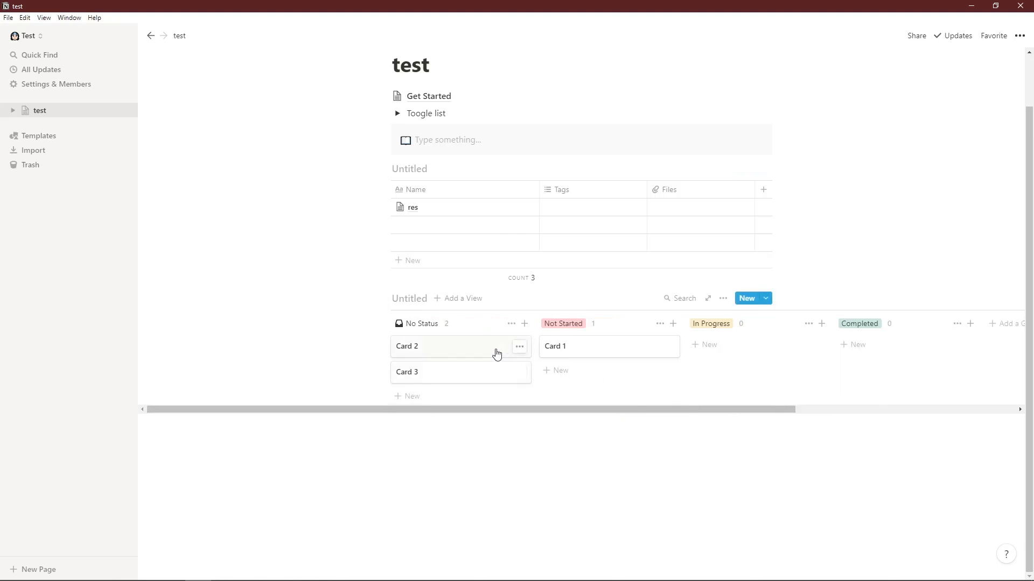
# Step: Open Card 2's page from the board to examine its properties, and close it again
pyautogui.click(424, 350)
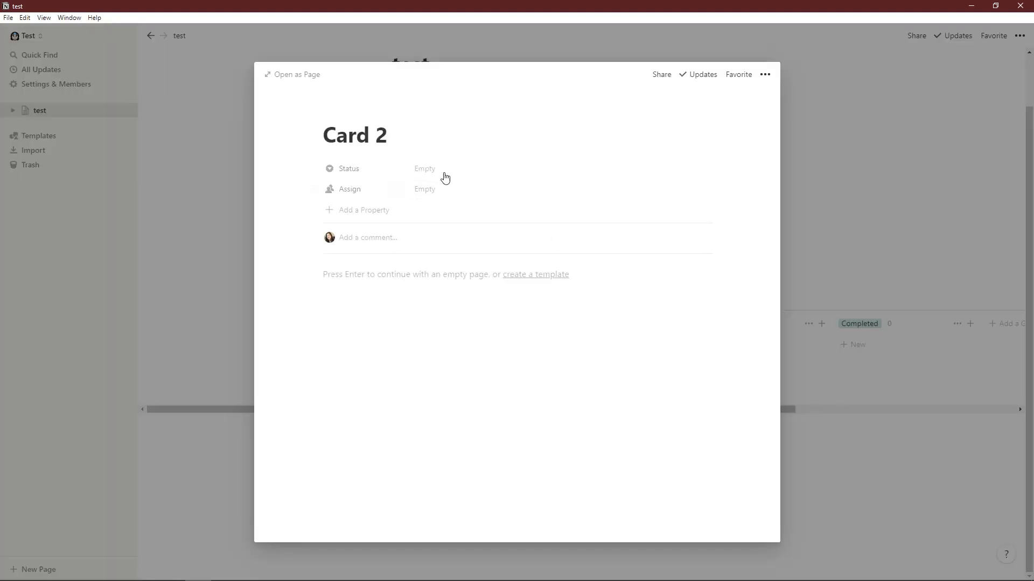
pyautogui.click(939, 173)
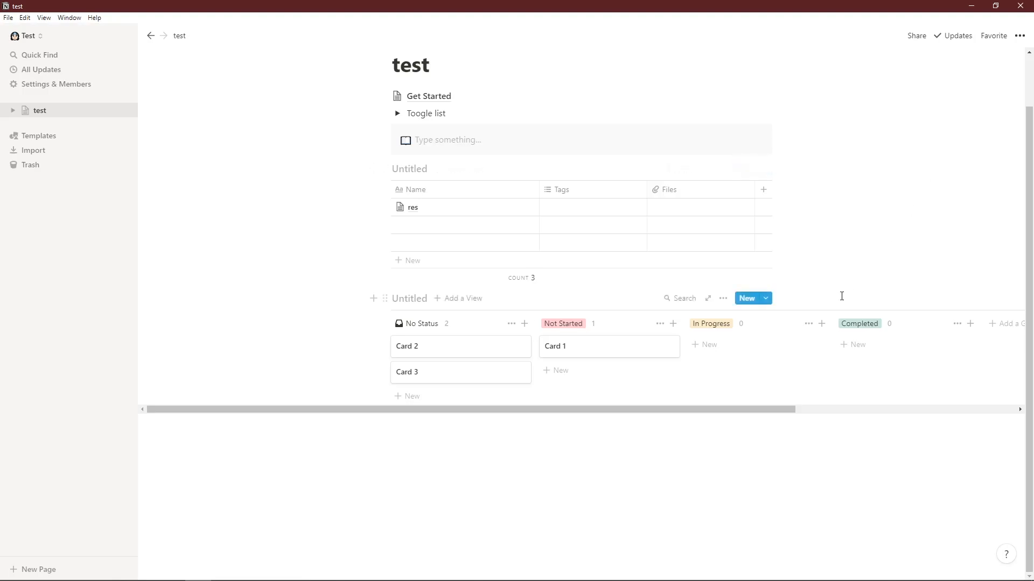
pyautogui.click(437, 416)
# Step: Add an unnamed Calendar view to the board database
pyautogui.click(460, 304)
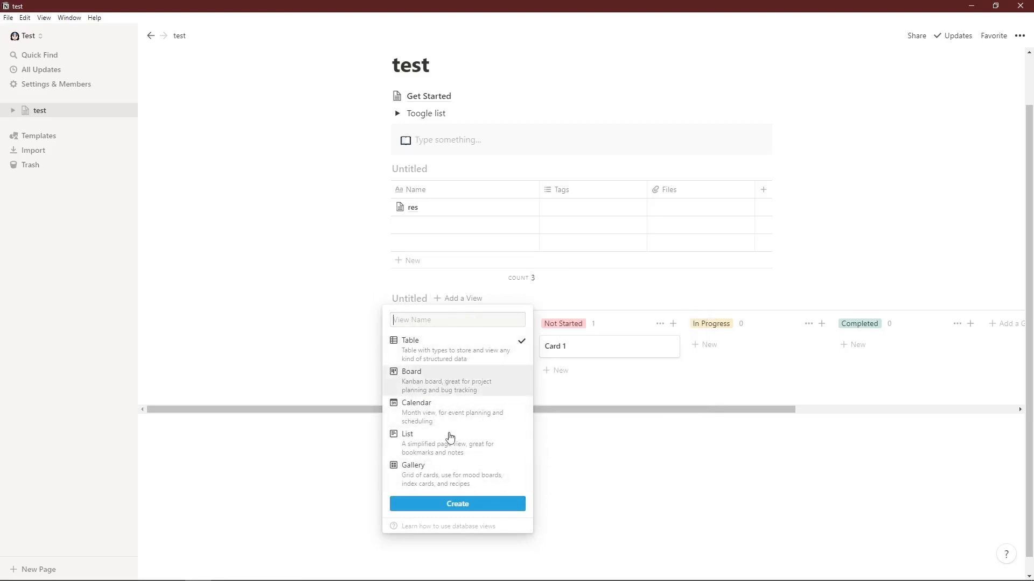
pyautogui.moveTo(483, 354)
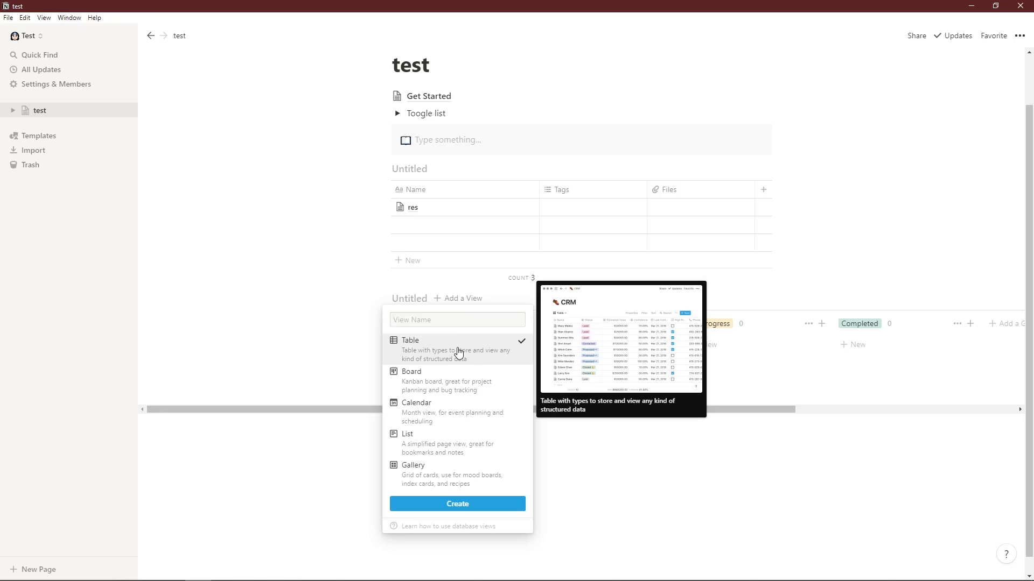
pyautogui.moveTo(454, 380)
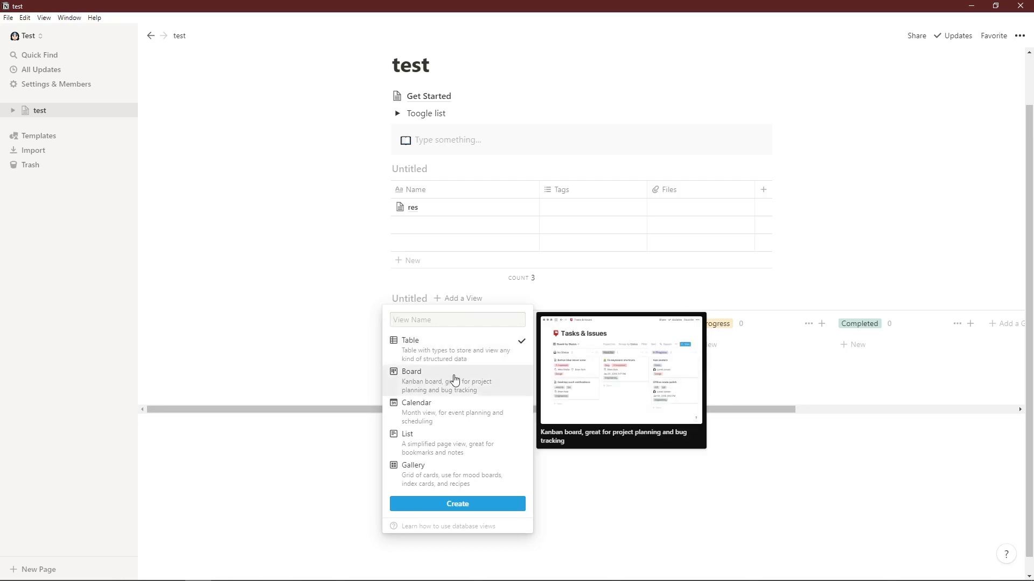
pyautogui.moveTo(454, 408)
pyautogui.click(443, 419)
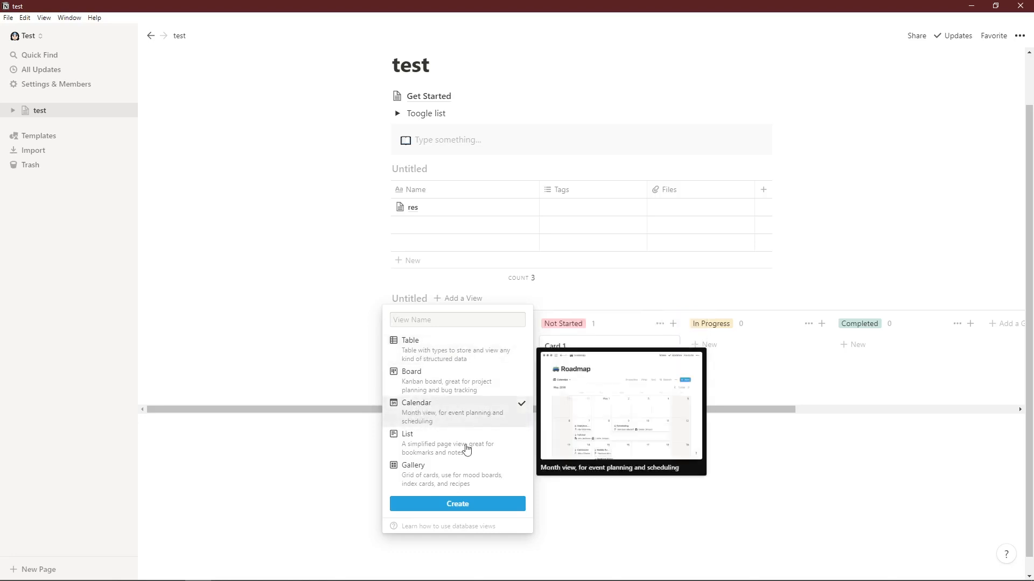
pyautogui.click(456, 504)
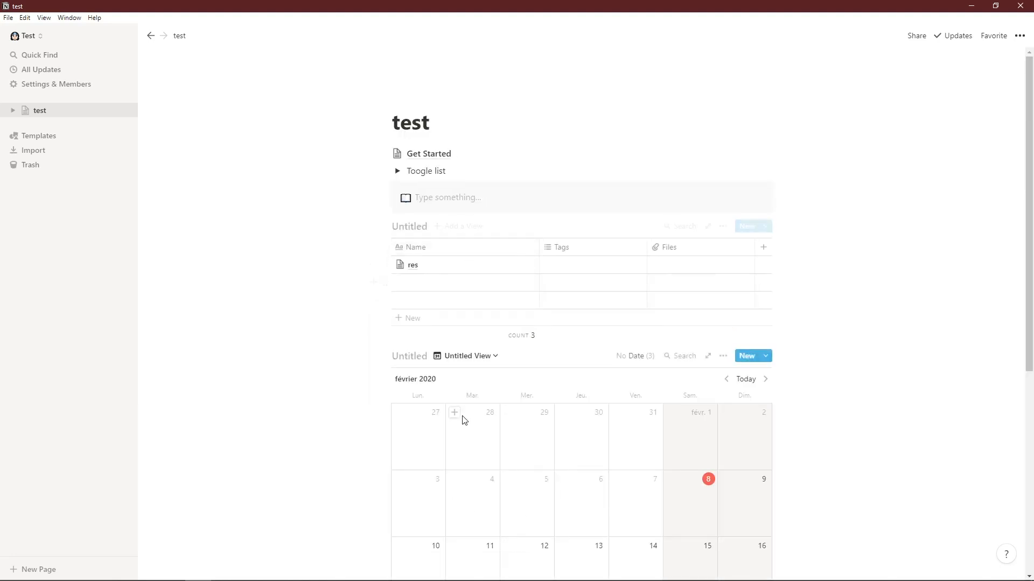
# Step: Examine the calendar's list of cards without a date, and switch the database back to Board View
pyautogui.scroll(-1, 604, 294)
pyautogui.scroll(-2, 547, 321)
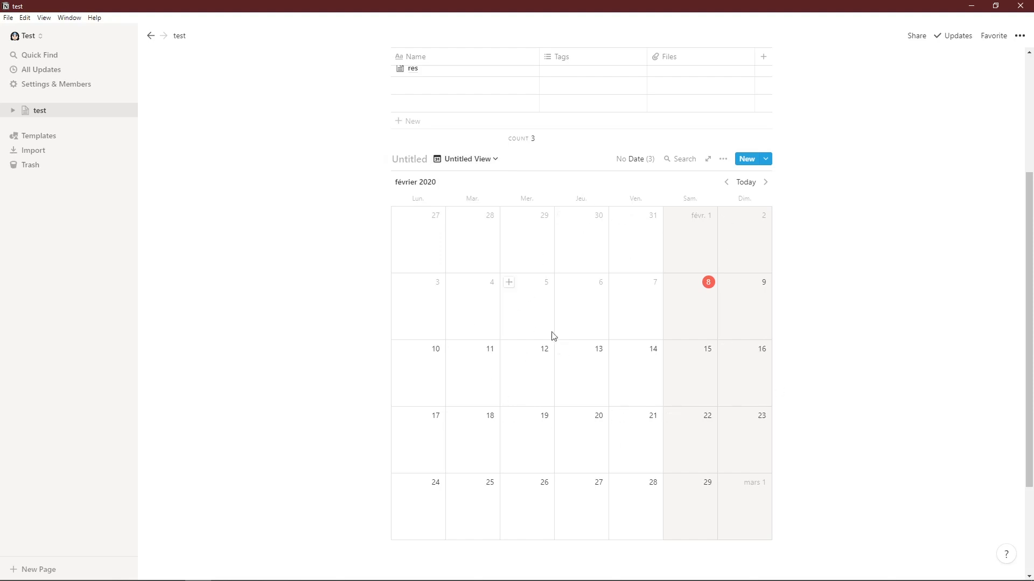
pyautogui.click(641, 161)
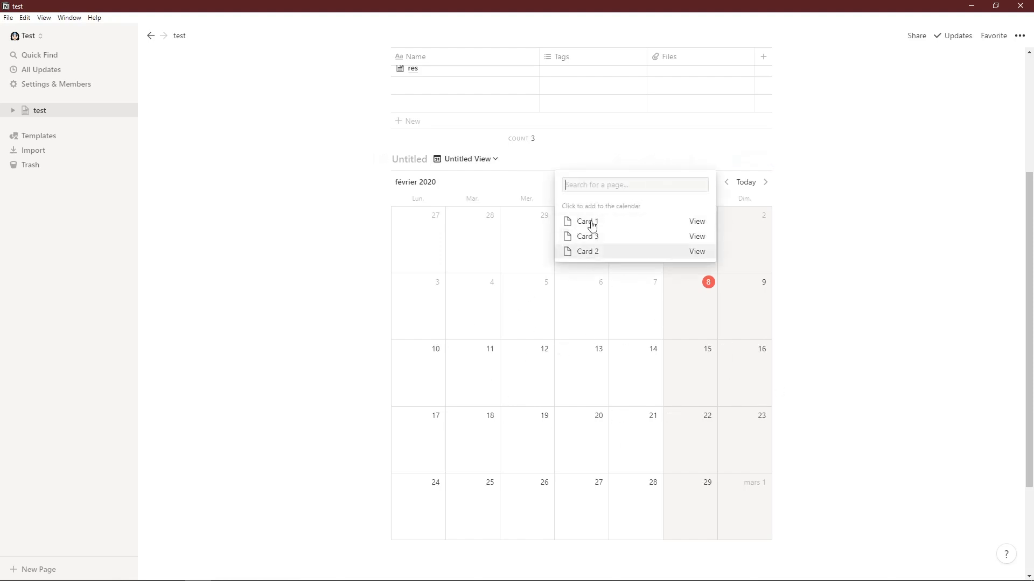
pyautogui.click(496, 182)
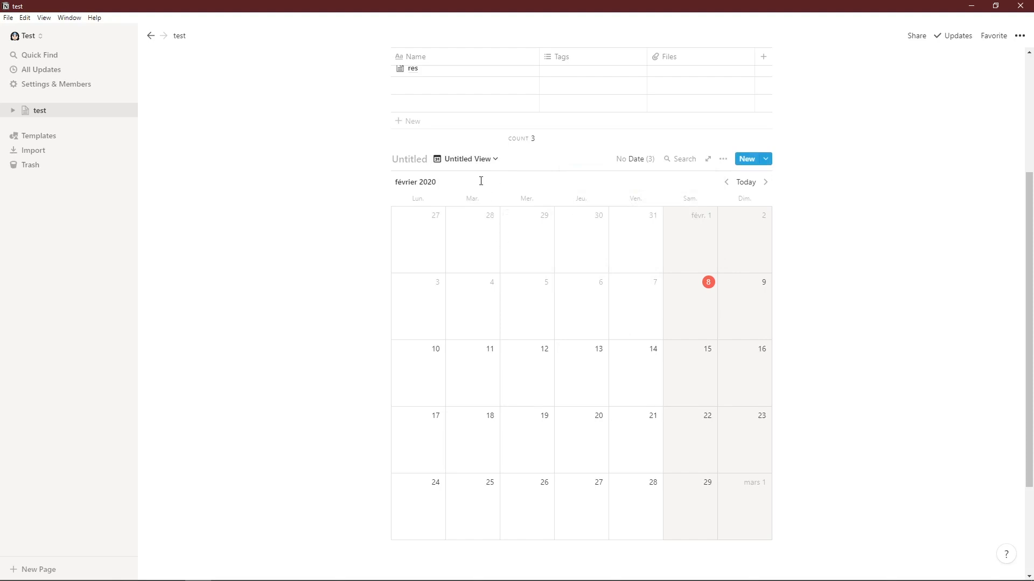
pyautogui.click(485, 159)
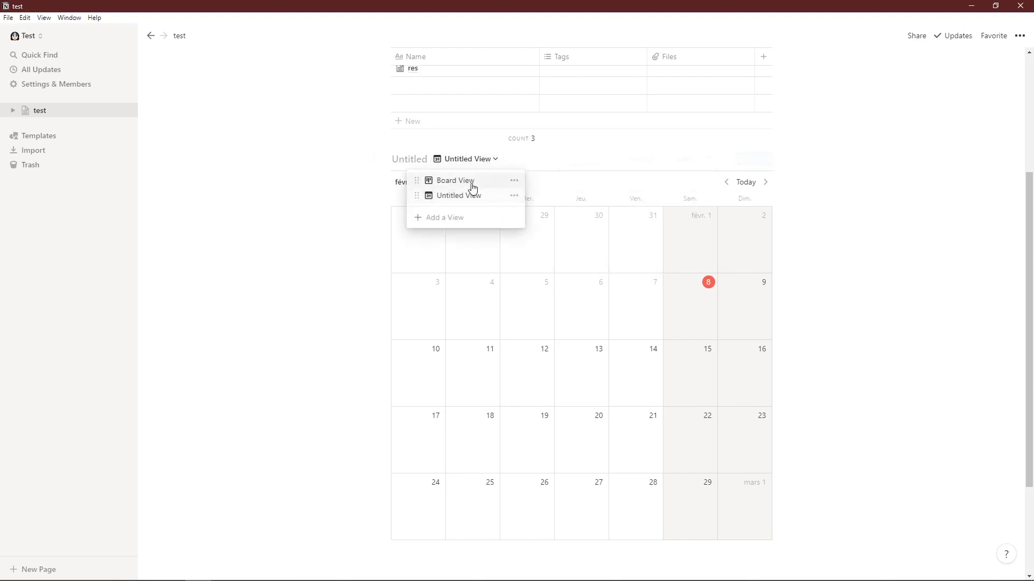
pyautogui.click(472, 182)
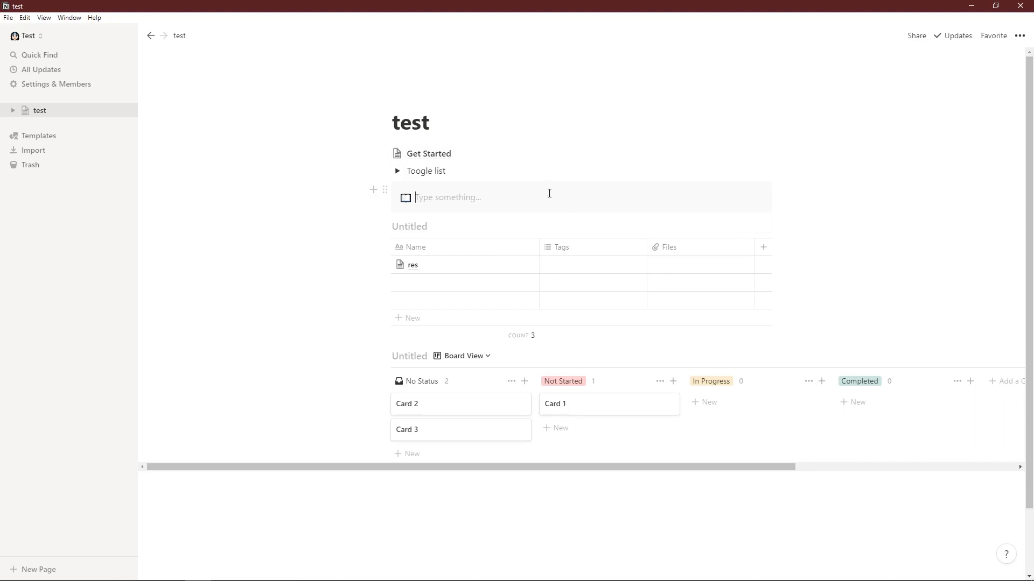
# Step: Turn the empty callout into a plain text line and search the block list for "fi" there
pyautogui.press('BackSpace')
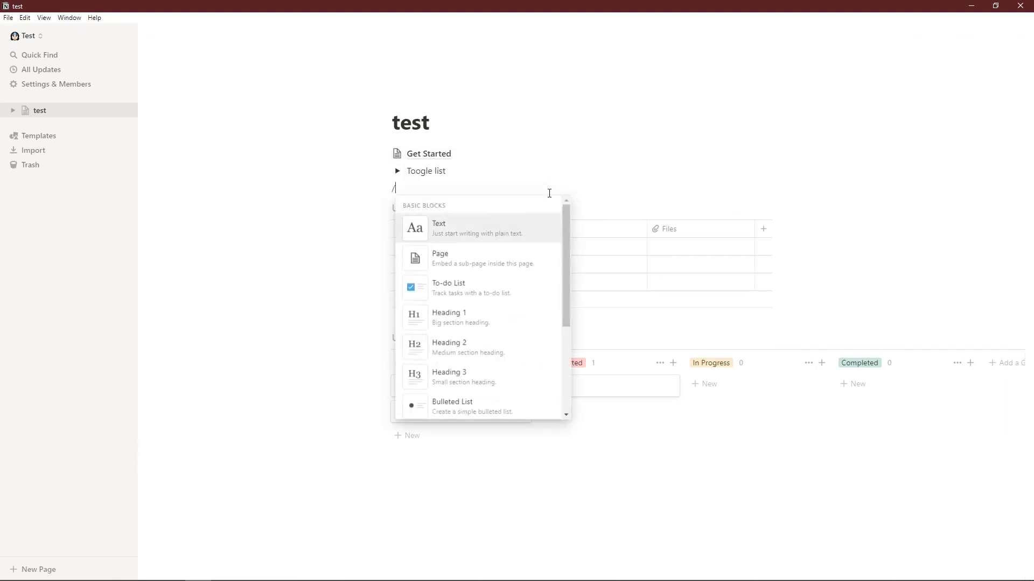
pyautogui.write('/fi')
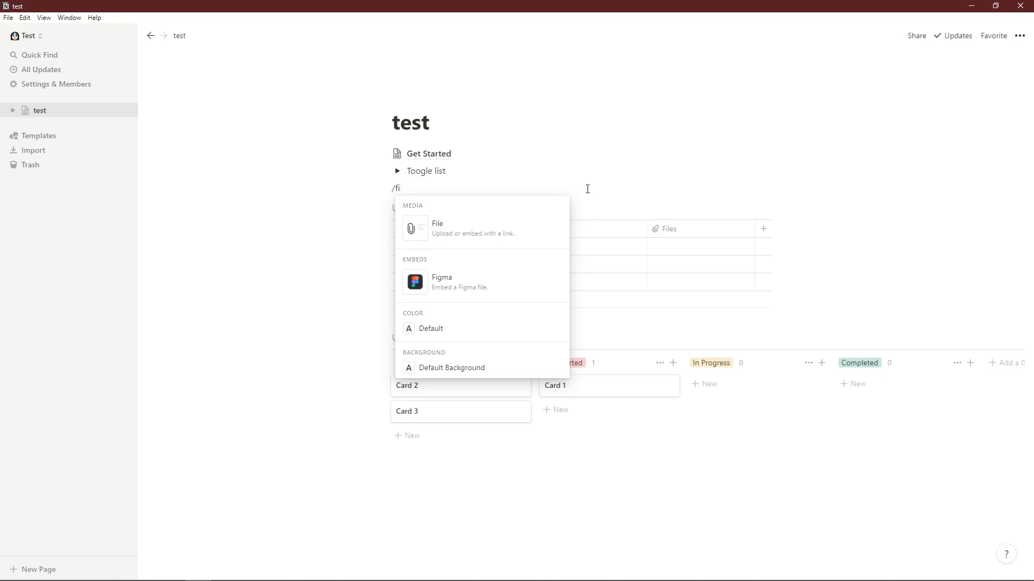
pyautogui.press('BackSpace')
pyautogui.press('BackSpace')
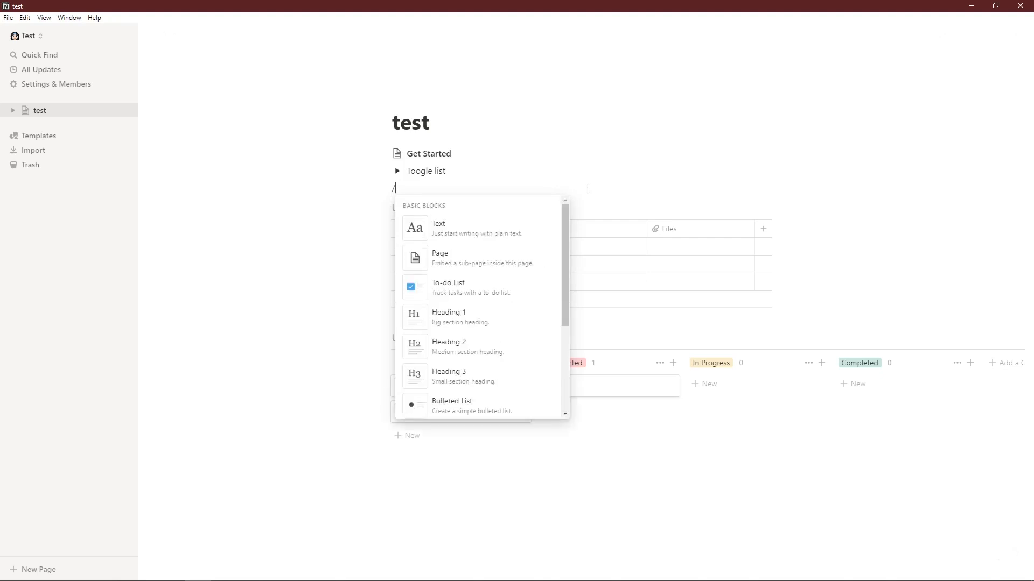
# Step: Search the block list for "vid" and "audio", clear both searches, and dismiss the list without inserting a block
pyautogui.write('vid')
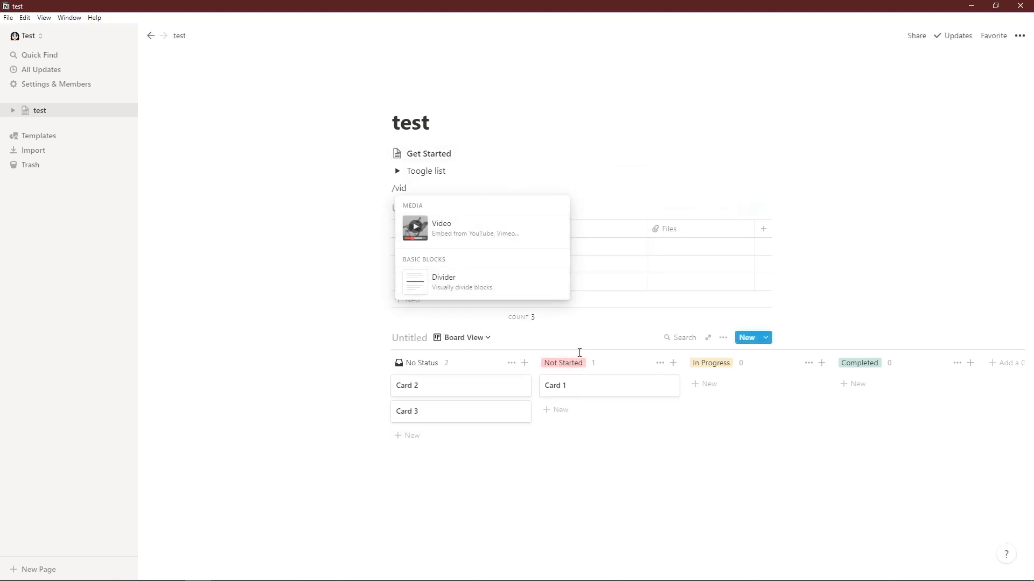
pyautogui.press('BackSpace')
pyautogui.press('BackSpace')
pyautogui.press('BackSpace')
pyautogui.write('audi')
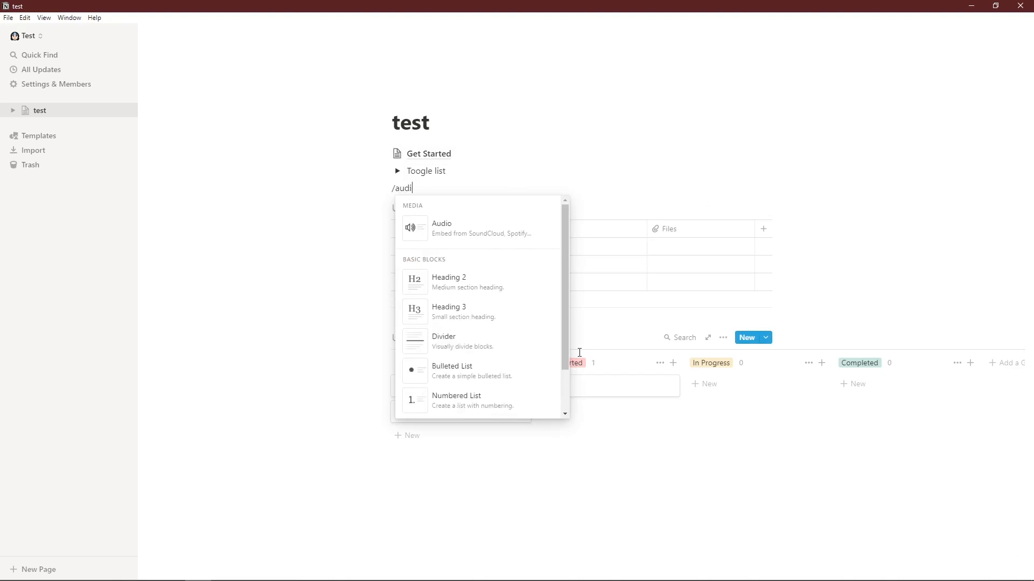
pyautogui.write('o')
pyautogui.press('BackSpace')
pyautogui.press('BackSpace')
pyautogui.press('BackSpace')
pyautogui.press('BackSpace')
pyautogui.press('BackSpace')
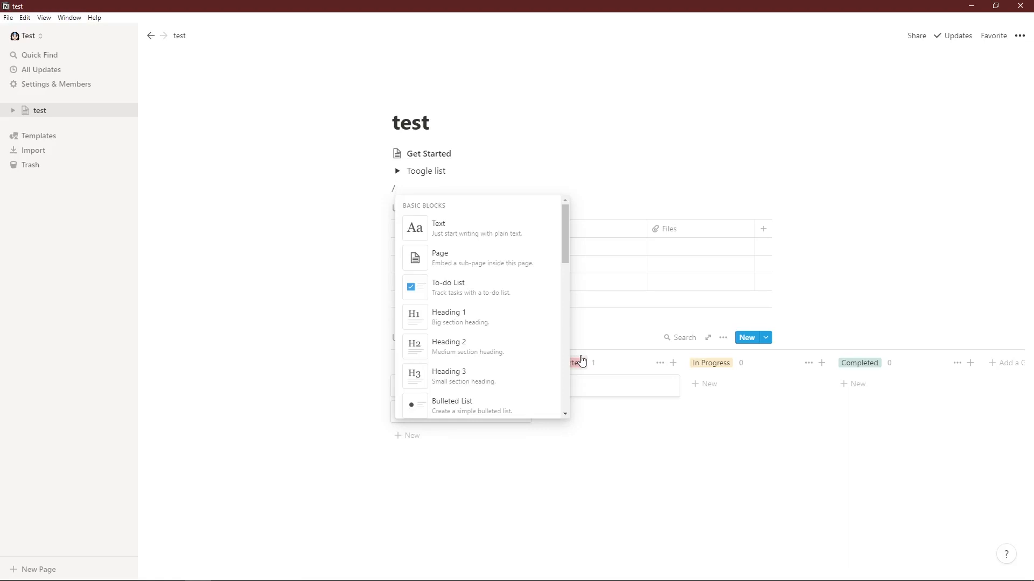
pyautogui.click(859, 221)
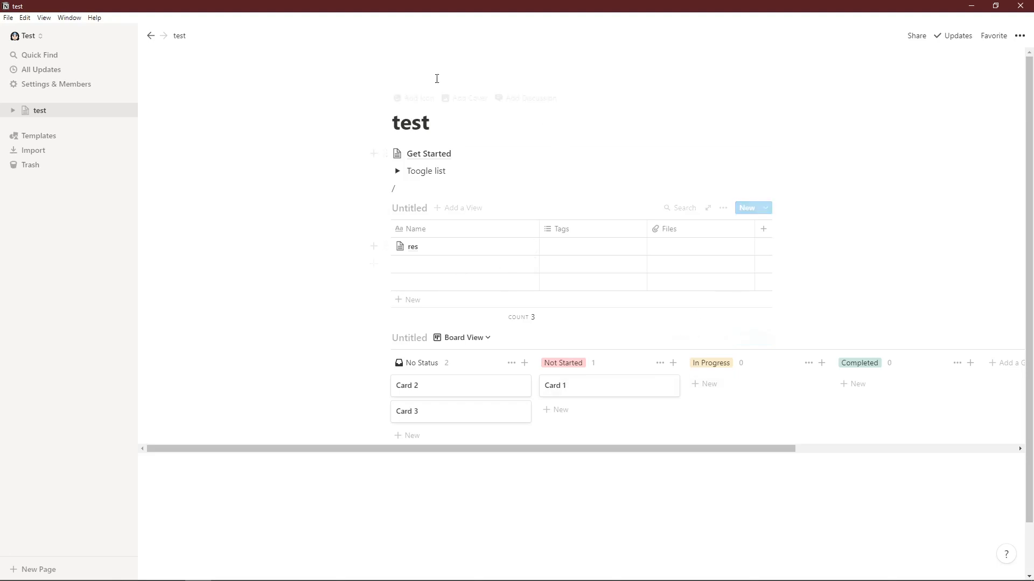
# Step: Add an icon to the test page and change it to the fearful face emoji with the blue forehead
pyautogui.moveTo(411, 99)
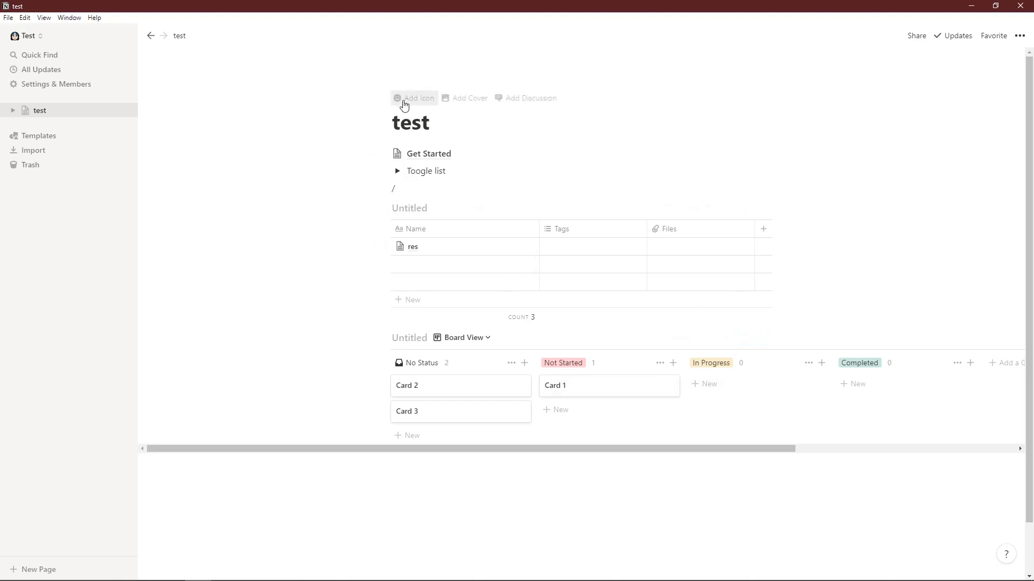
pyautogui.click(412, 102)
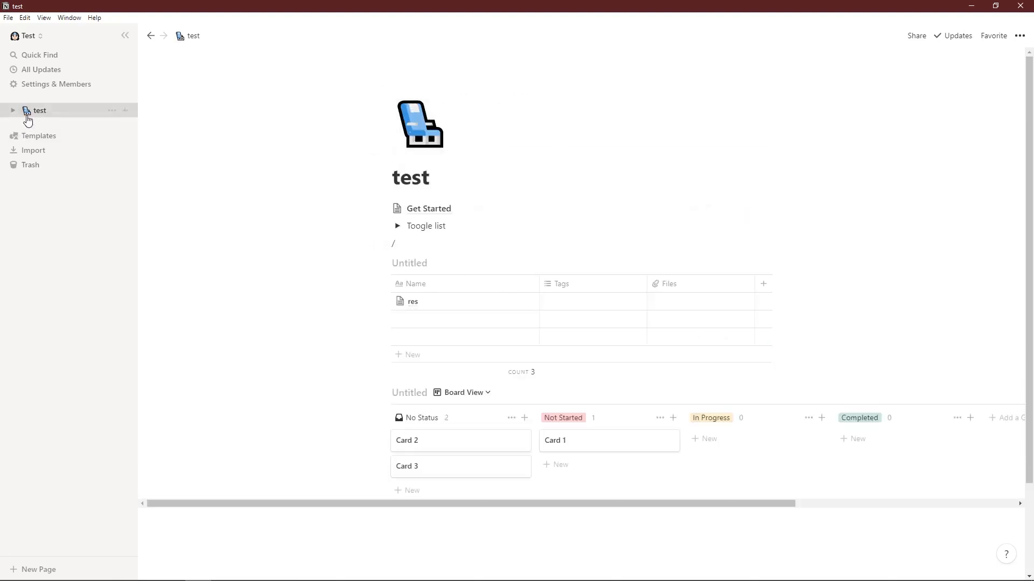
pyautogui.click(418, 124)
pyautogui.scroll(-1, 428, 284)
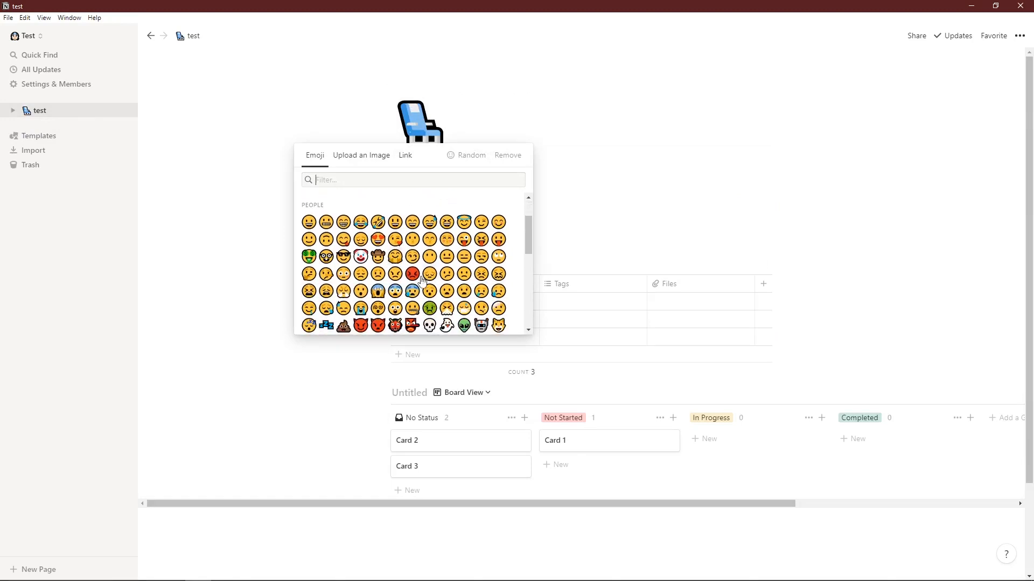
pyautogui.click(400, 289)
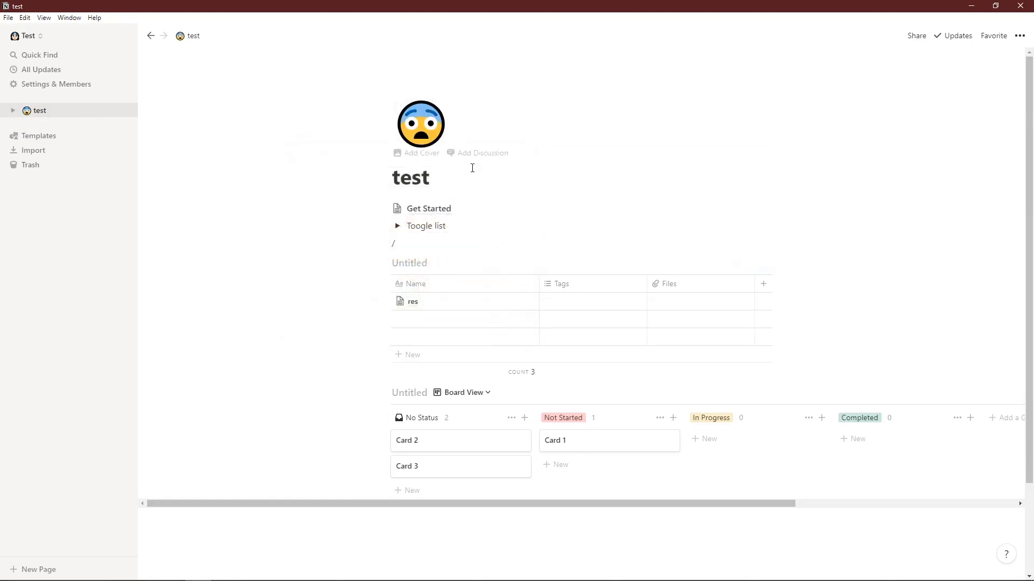
# Step: Add a cover to the test page and change it to the Earth image from the NASA Archive gallery
pyautogui.click(426, 155)
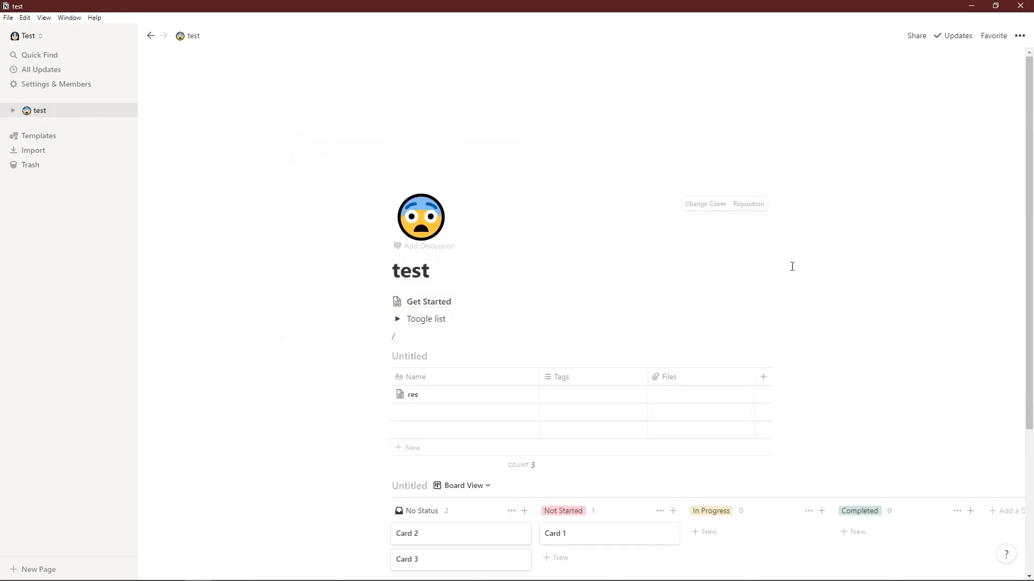
pyautogui.click(700, 203)
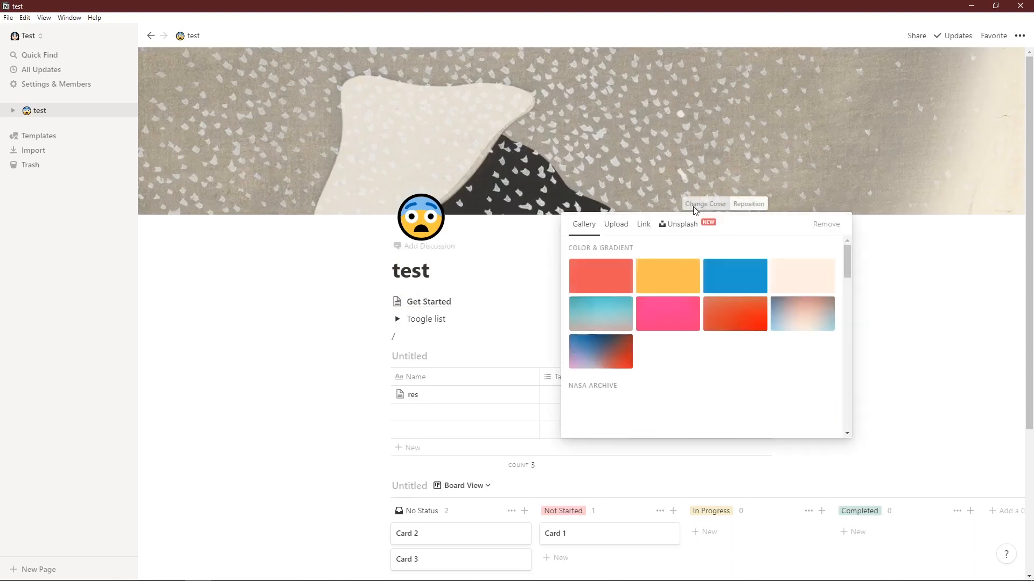
pyautogui.scroll(-2, 653, 289)
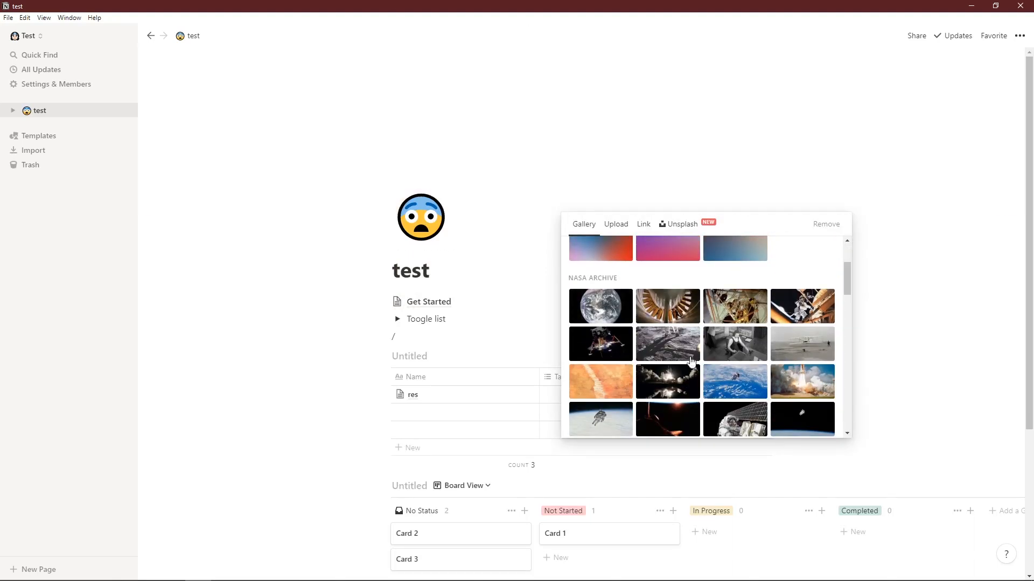
pyautogui.click(602, 307)
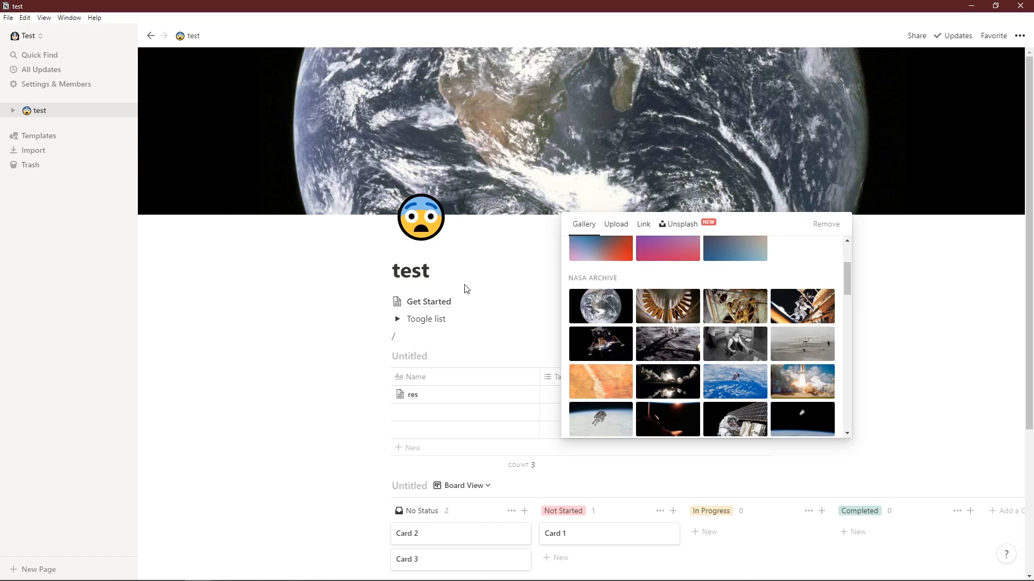
pyautogui.click(331, 273)
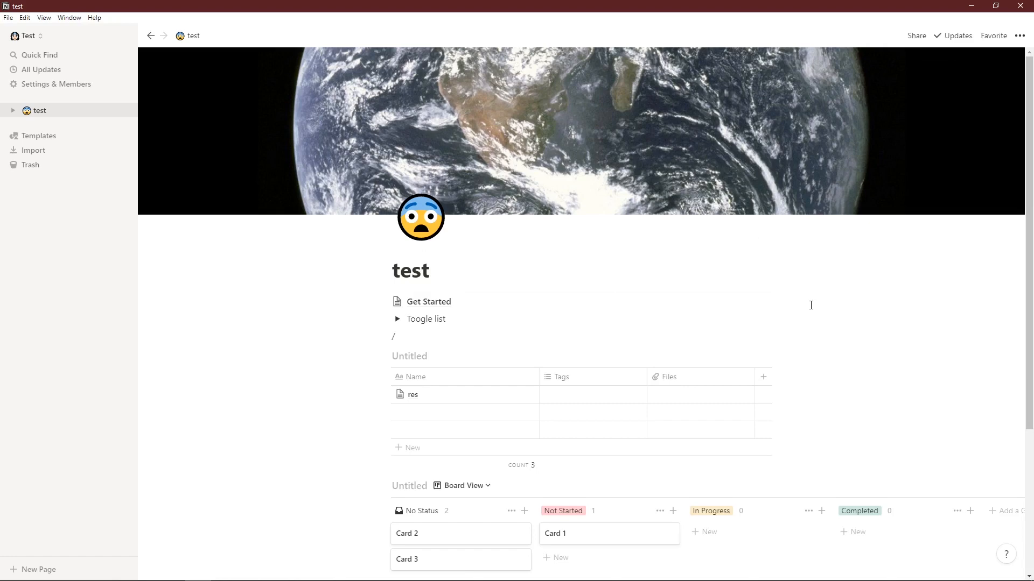
# Step: Mark the test page as a favorite and expand its subpages in the Private section
pyautogui.click(996, 36)
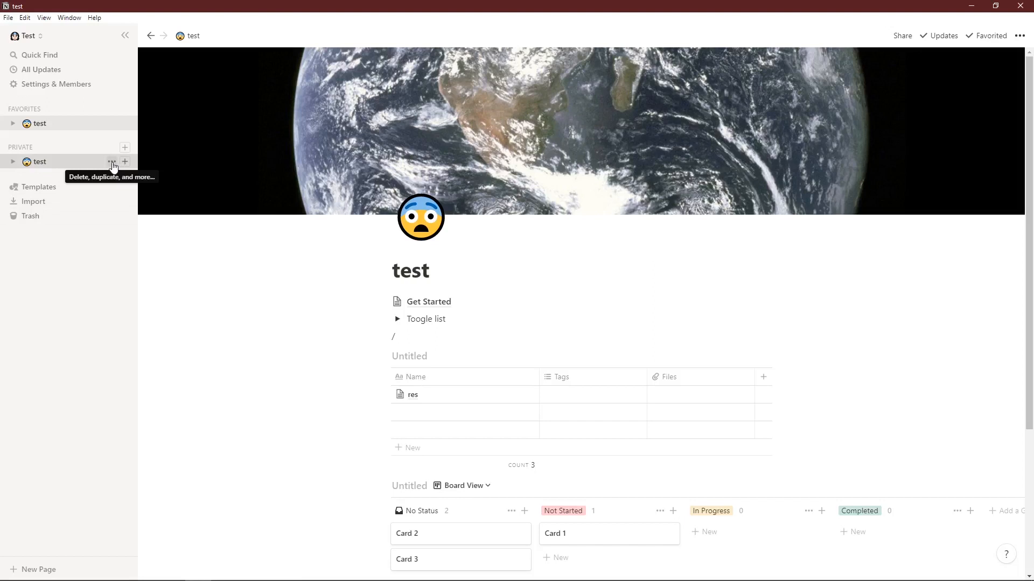
pyautogui.click(12, 162)
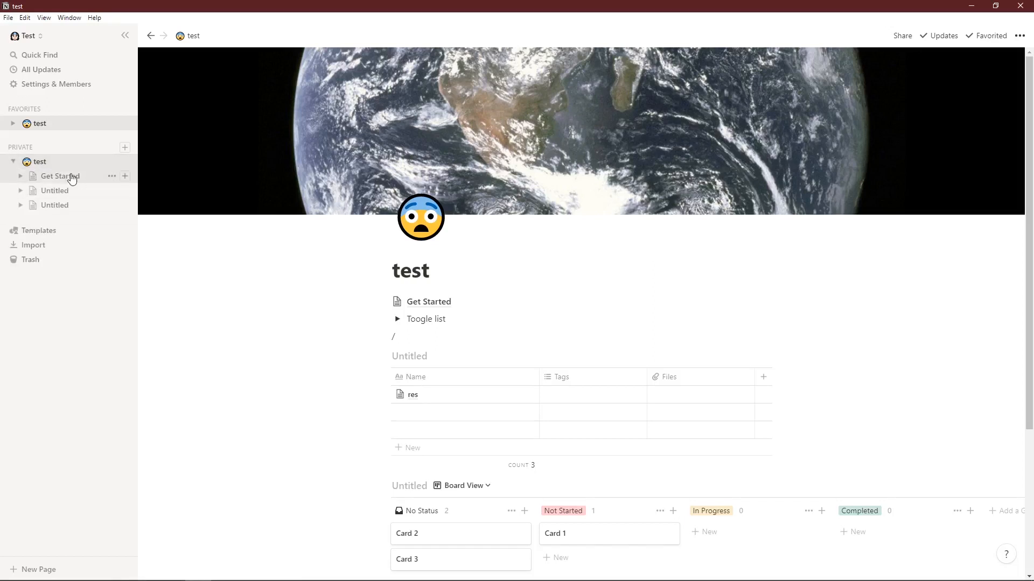
# Step: Delete the Get Started subpage nested under the test page in the Private section
pyautogui.click(109, 177)
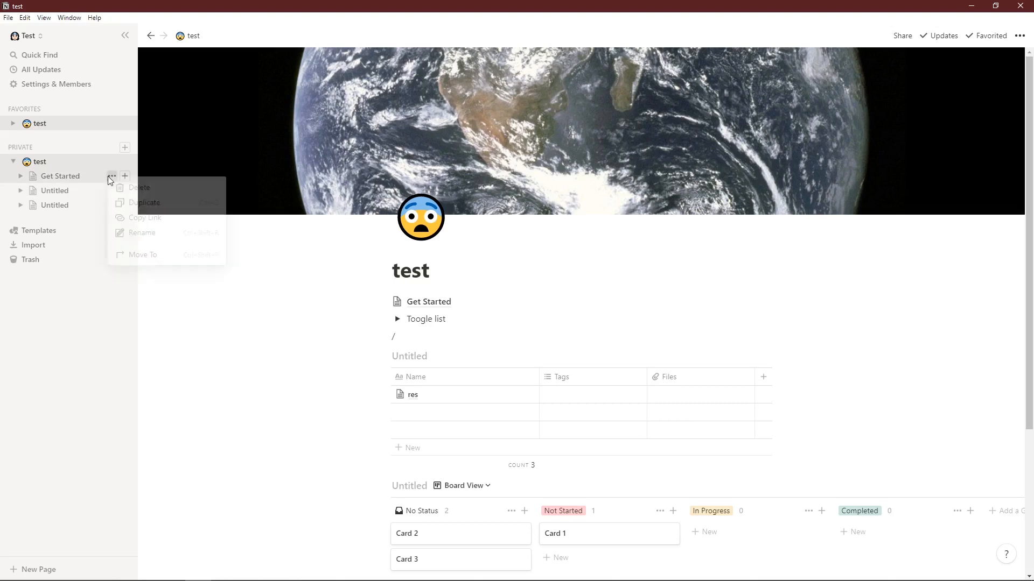
pyautogui.click(135, 187)
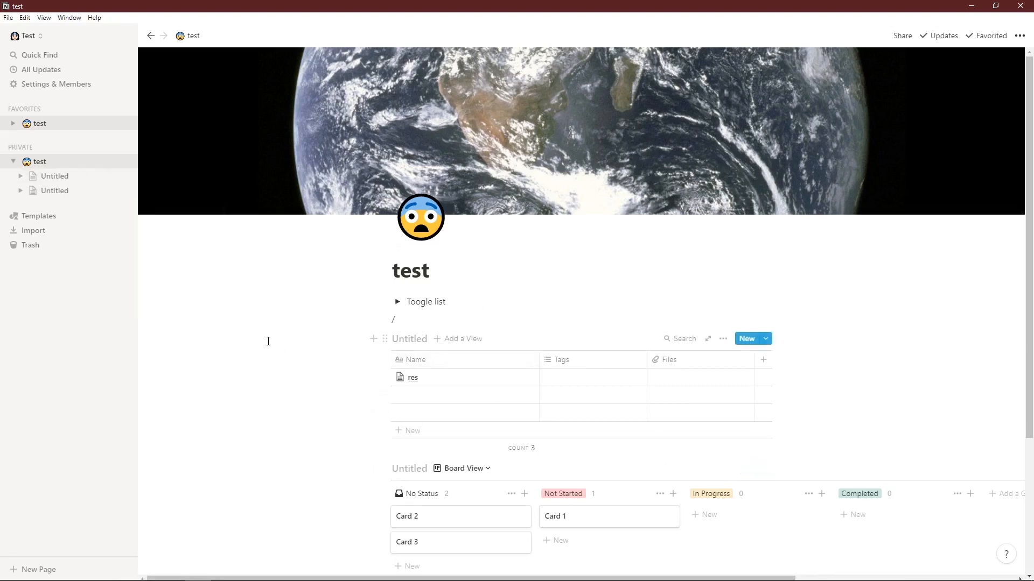
# Step: Filter the trash for "get", restore the Get Started page, and return to the test page
pyautogui.click(32, 247)
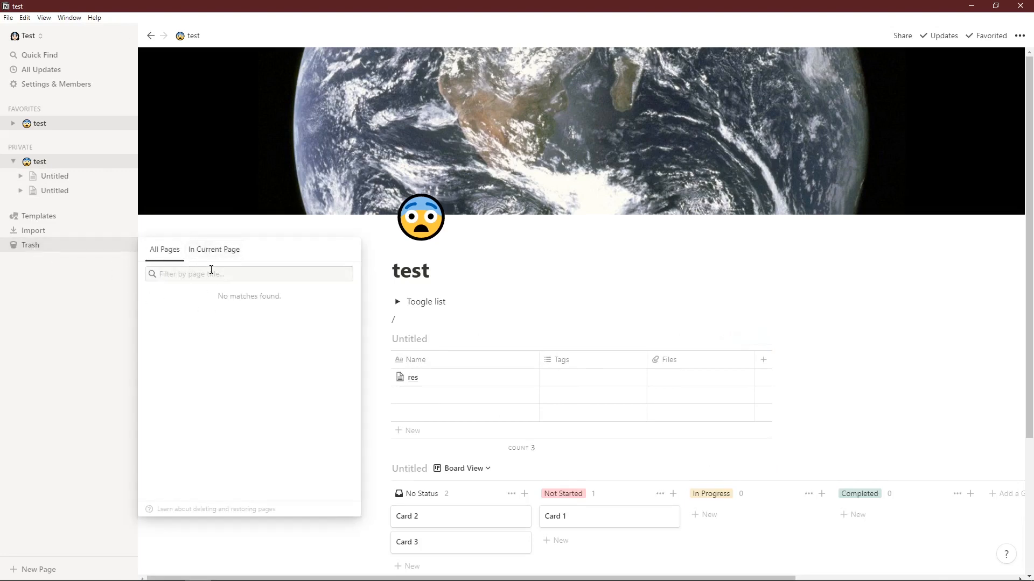
pyautogui.write('get')
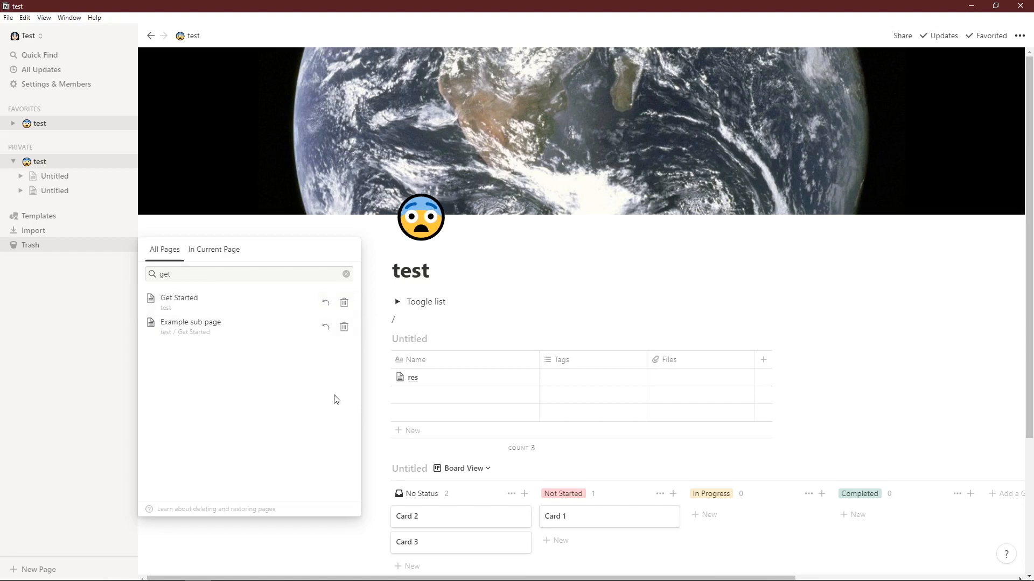
pyautogui.click(325, 302)
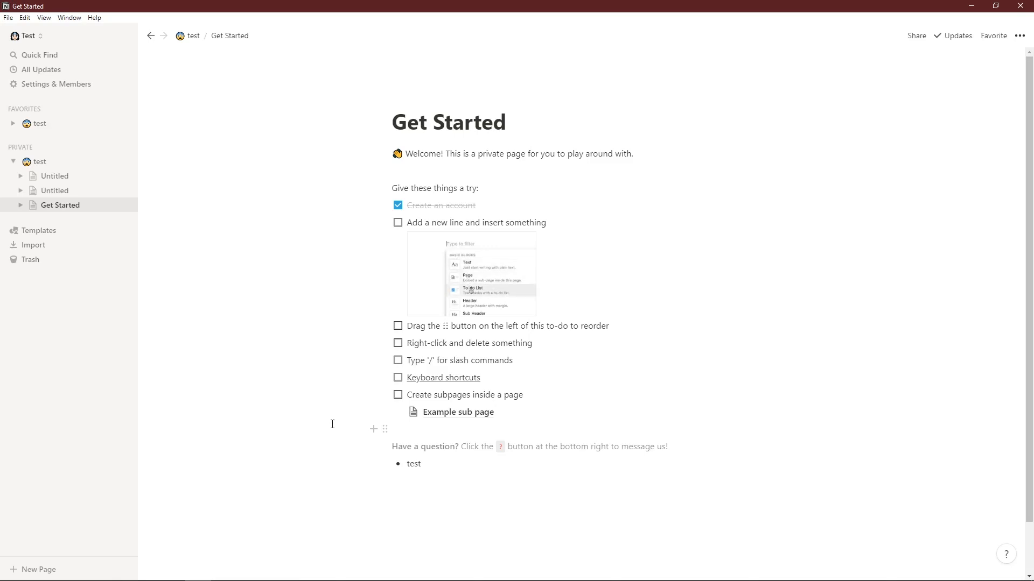
pyautogui.click(67, 162)
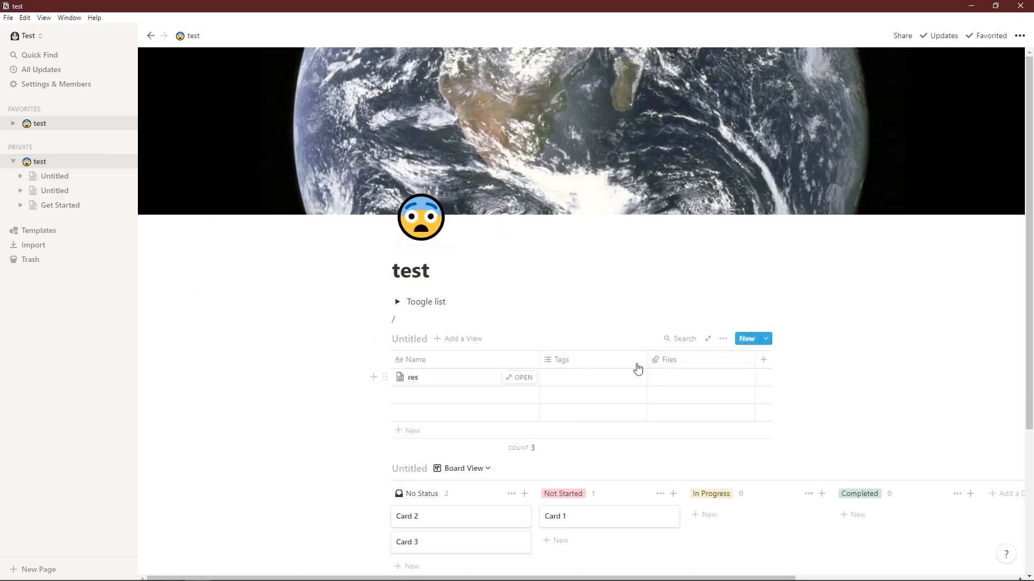